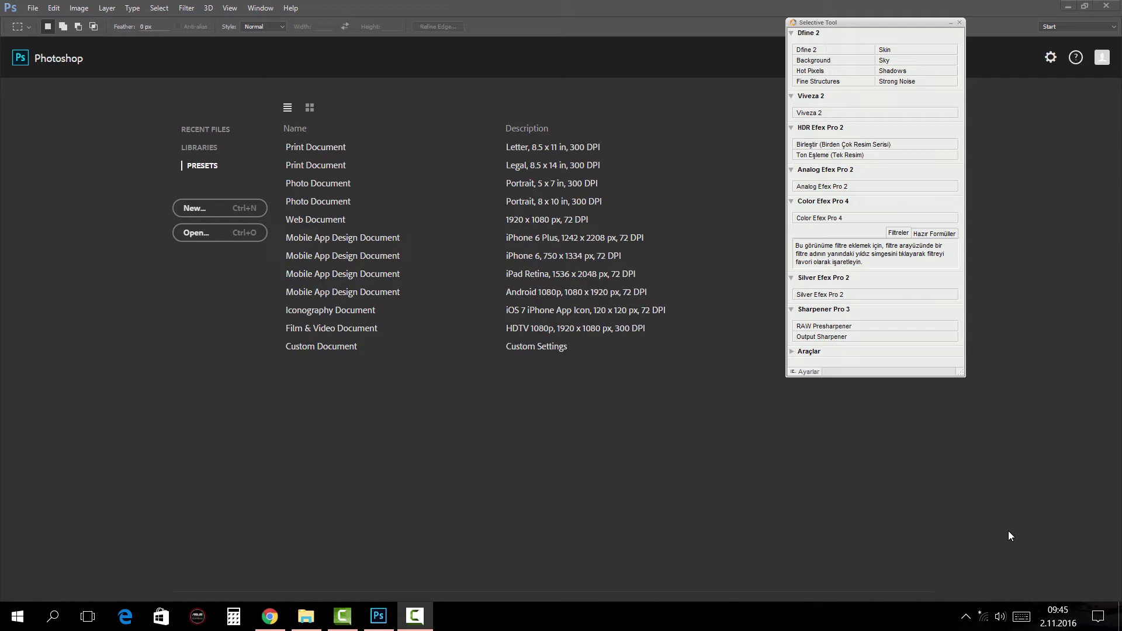
Step: Launch File > Scripts > Load Files into Stack to bring up the Load Layers dialog
click(33, 8)
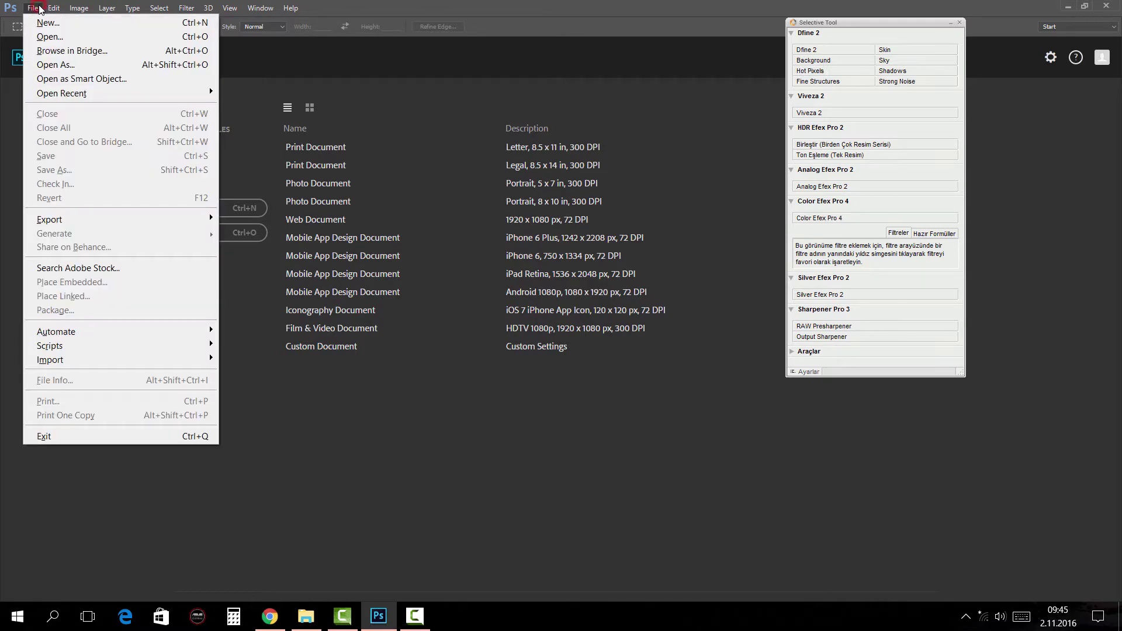
mouse_move(141, 350)
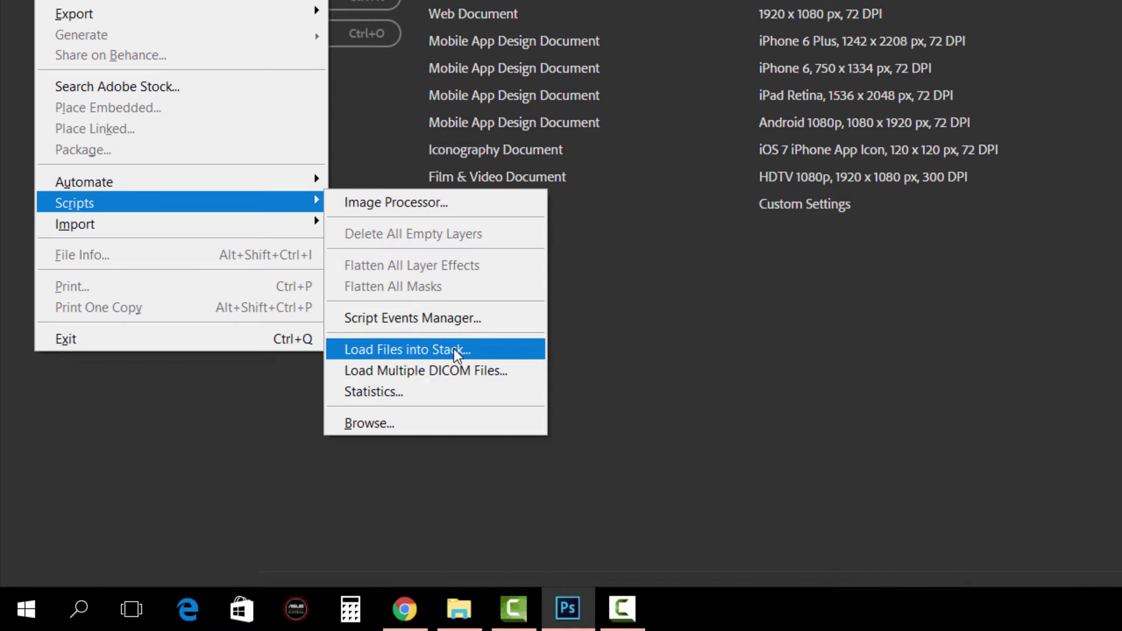
click(454, 348)
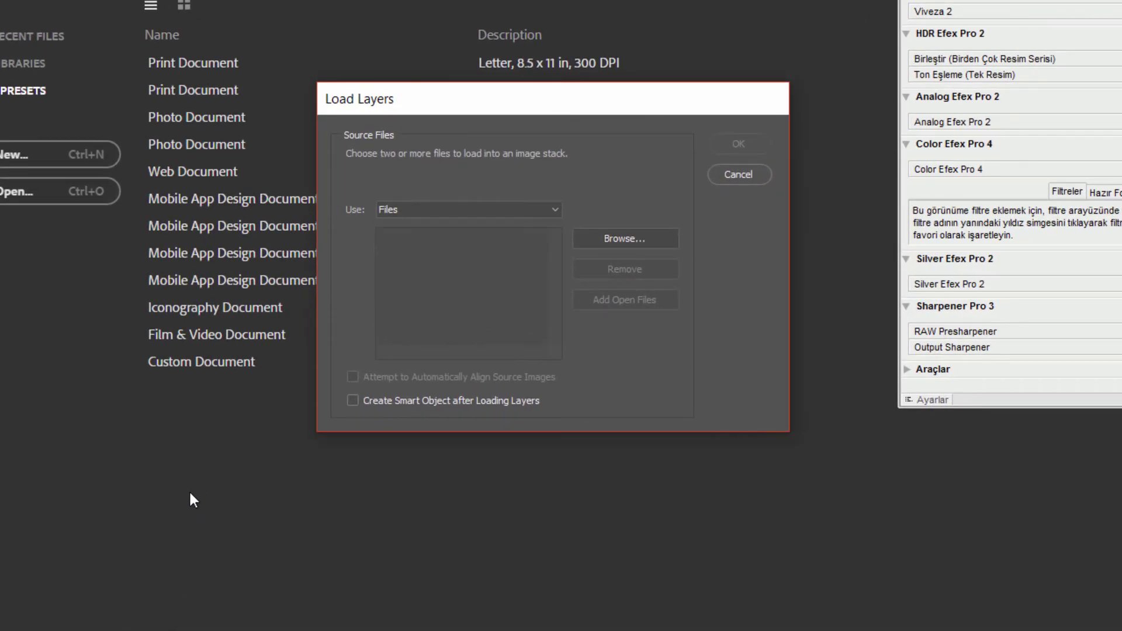
Step: Browse to the Örnek Stack folder and add all twenty sunset JPGs, 1.JPG through 20.JPG
click(623, 239)
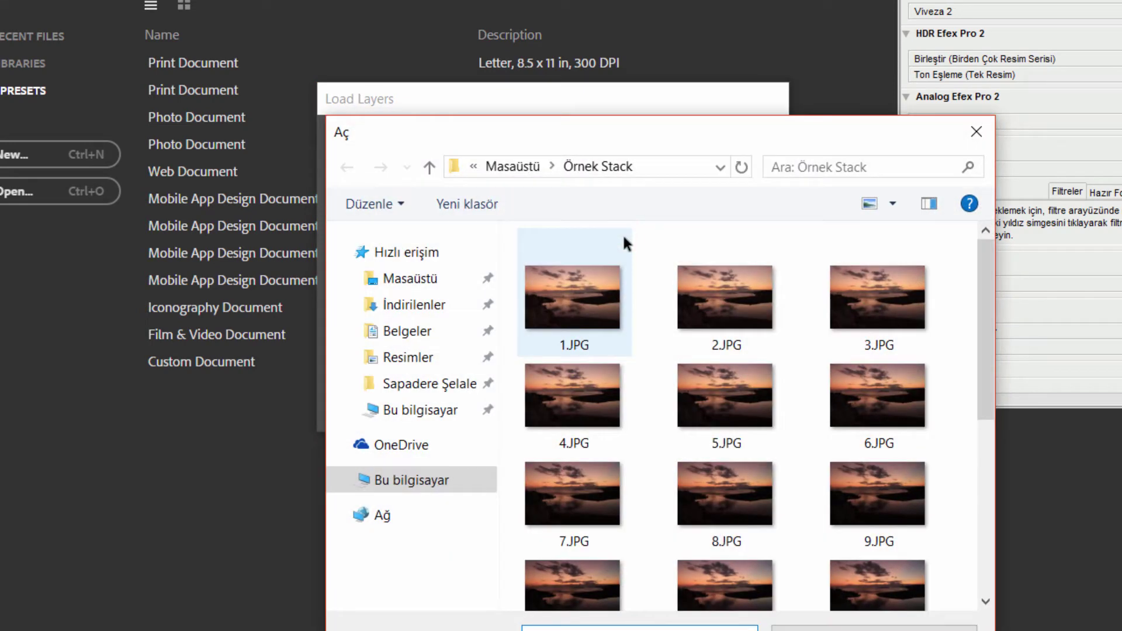
double_click(605, 135)
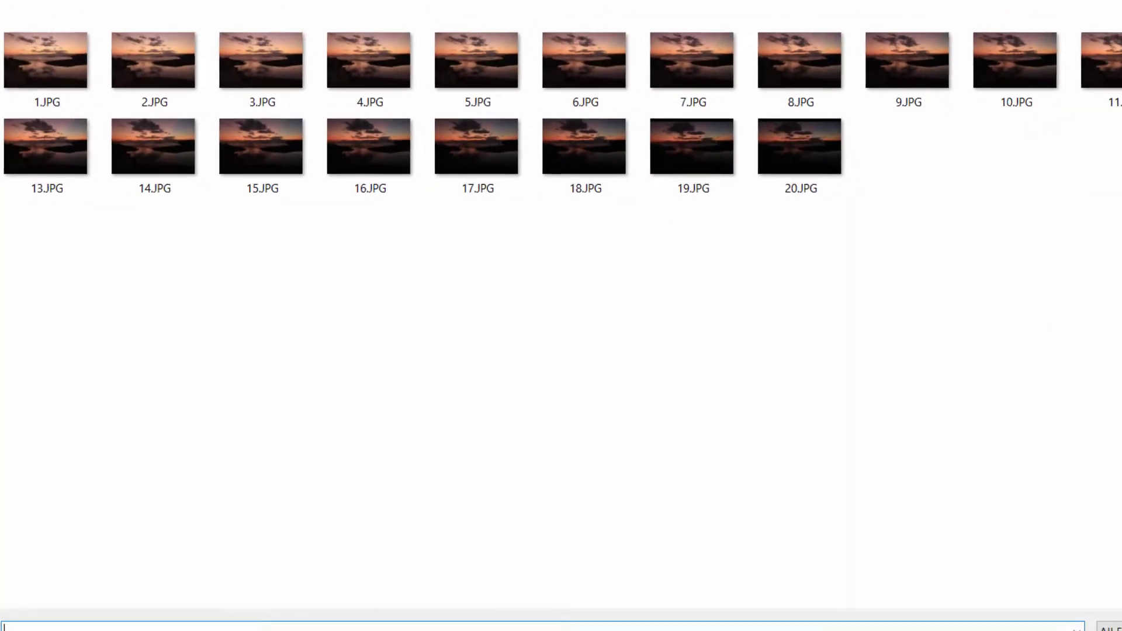
drag(628, 179, 95, 59)
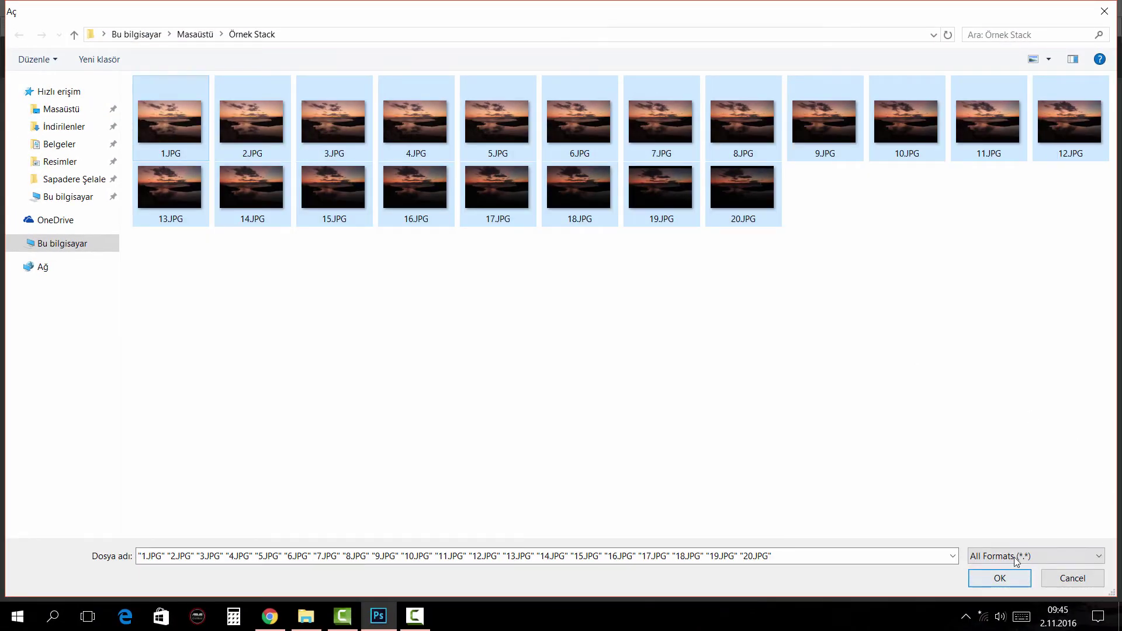
click(1029, 597)
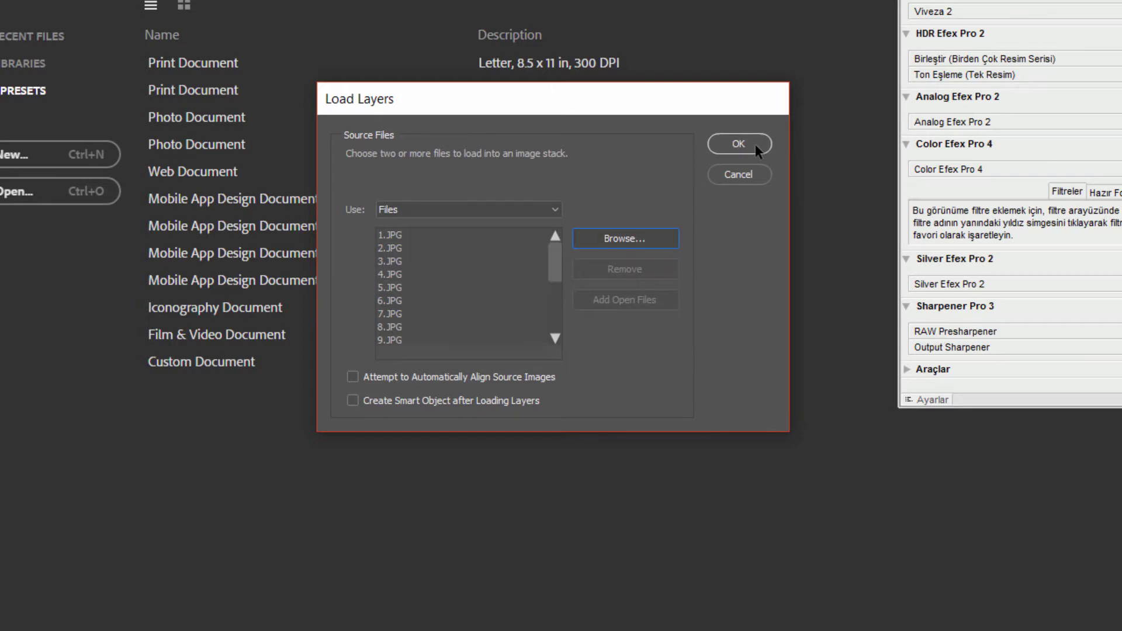
Step: Confirm Load Layers so the twenty JPGs load as layers in Untitled1
click(738, 143)
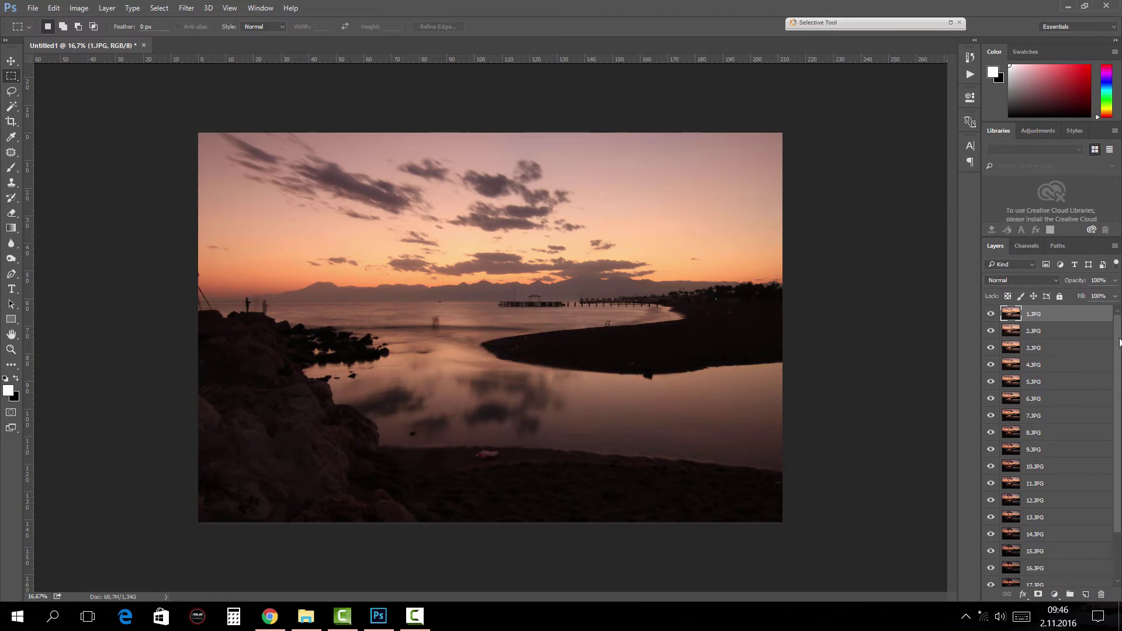
Step: Review the full twenty-layer stack and select the 20.JPG layer
scroll(1119, 340, down, 2)
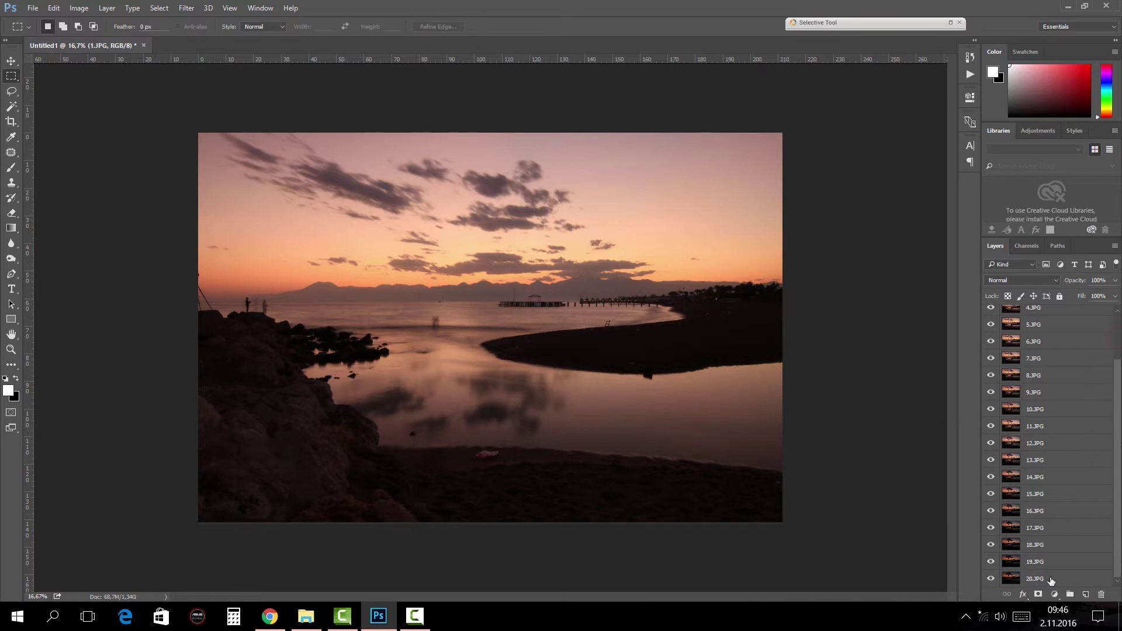
scroll(1075, 482, up, 2)
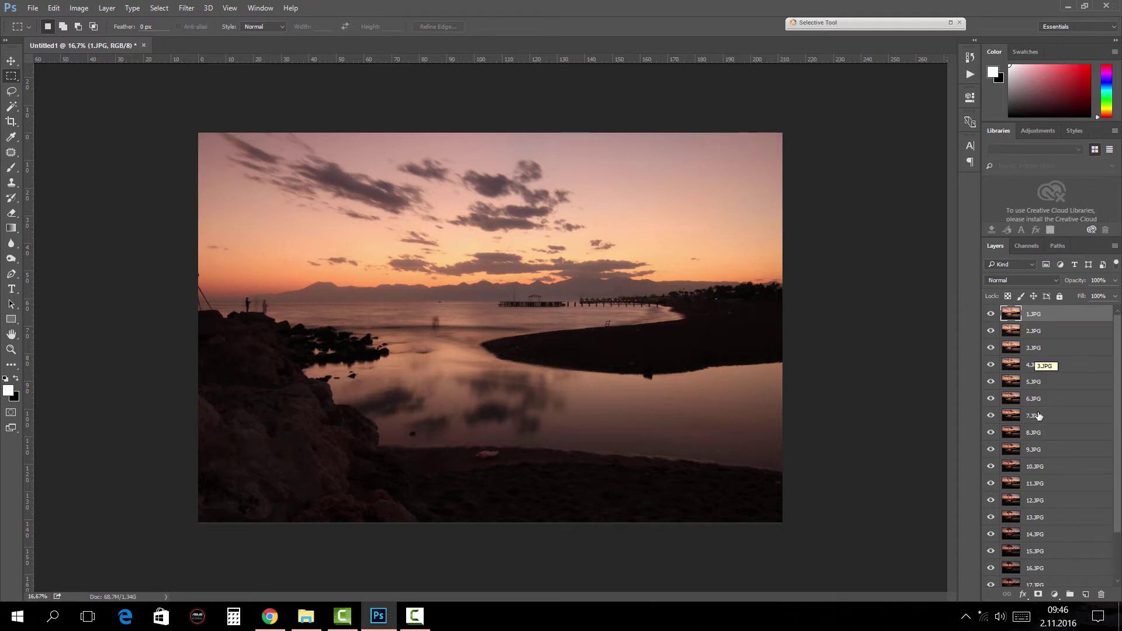
scroll(1010, 409, down, 1)
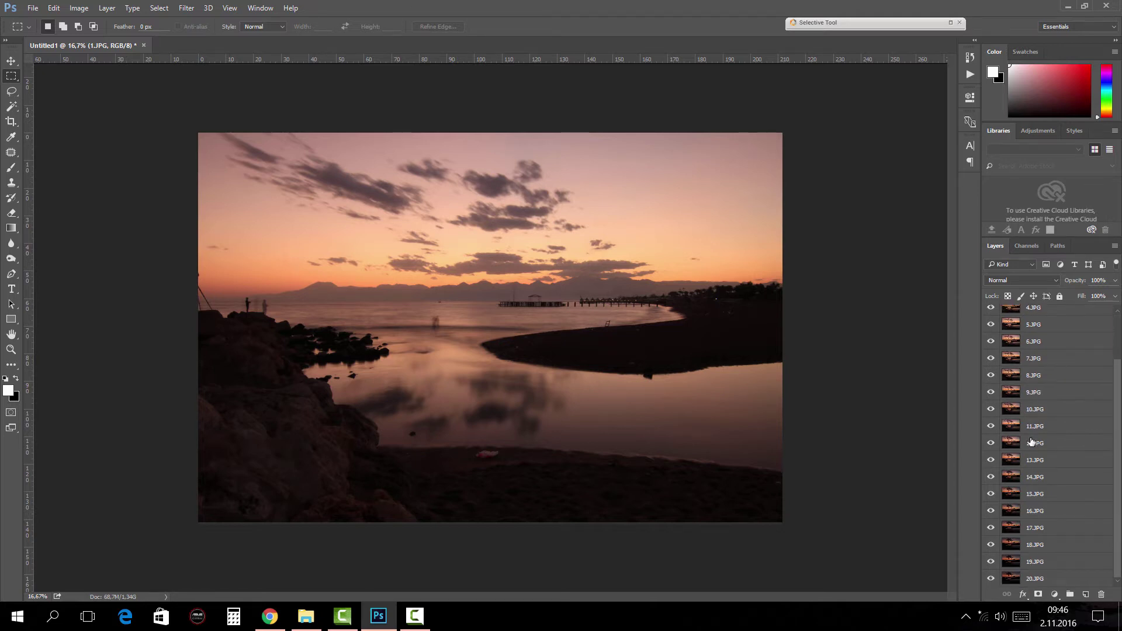
click(1014, 579)
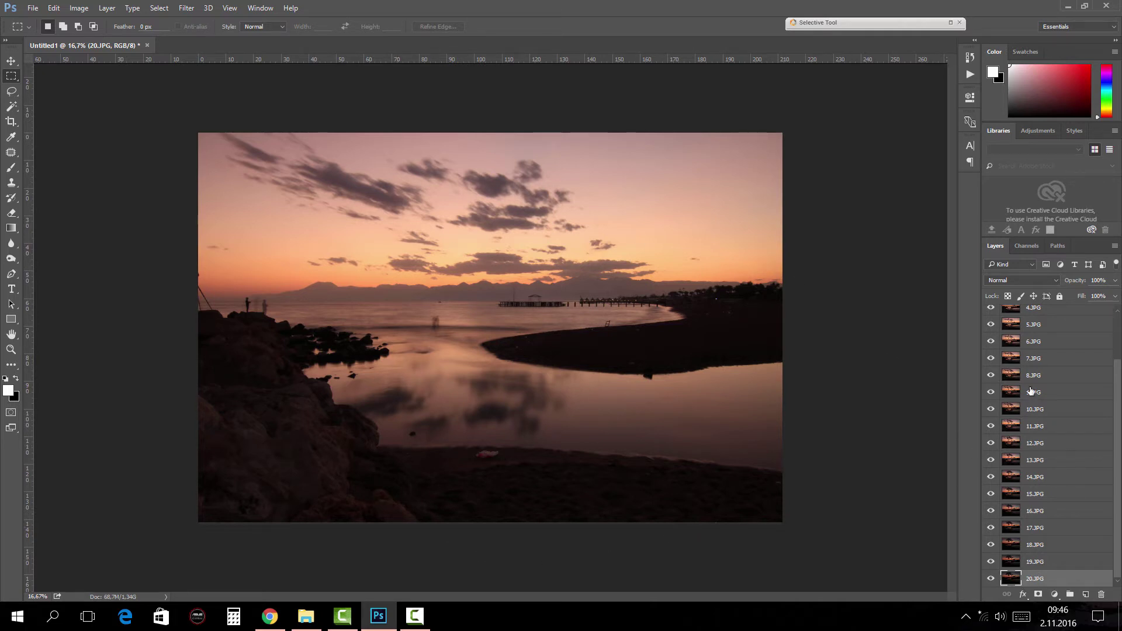
scroll(1065, 374, up, 2)
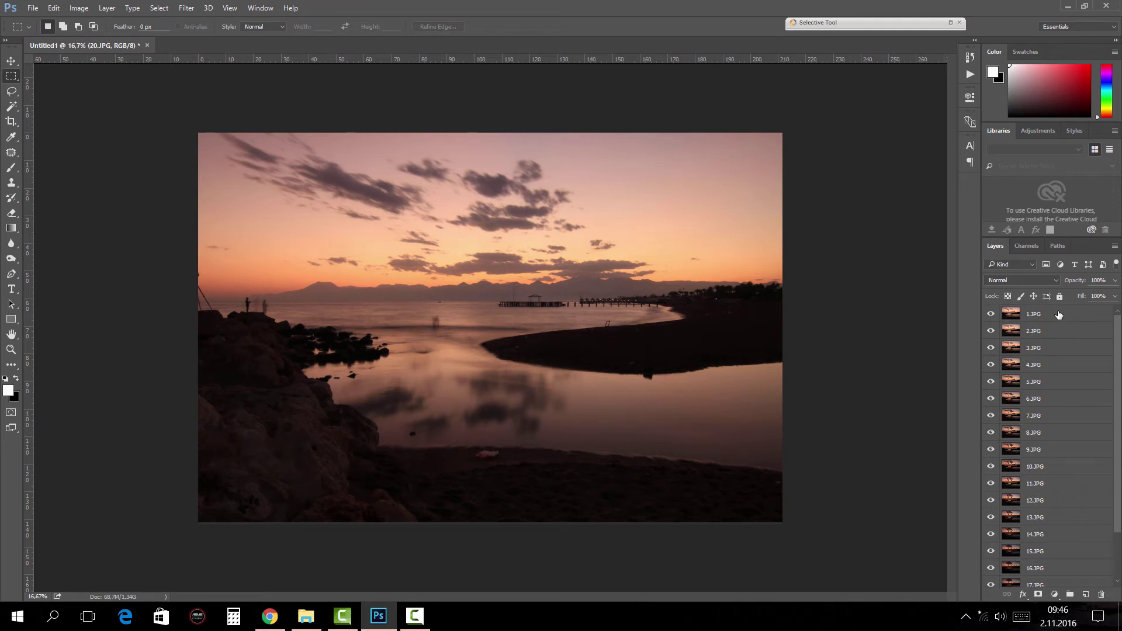
scroll(1058, 572, down, 2)
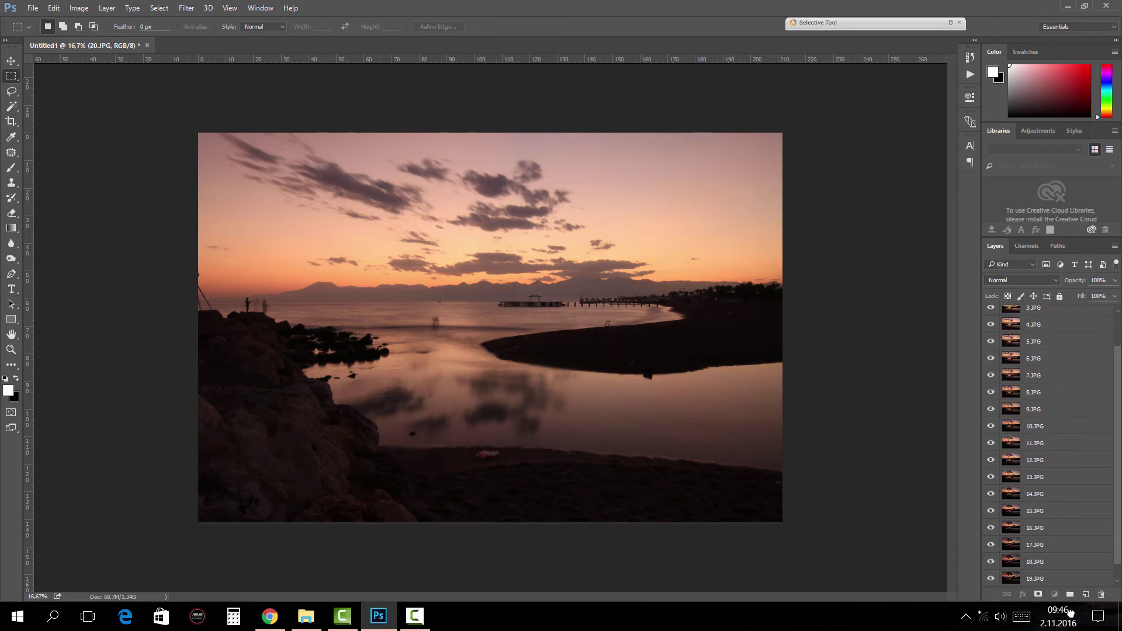
Step: Begin reversing the stack: put 1.JPG at the bottom, then stack 2.JPG to 5.JPG above it
drag(1068, 587, 1059, 578)
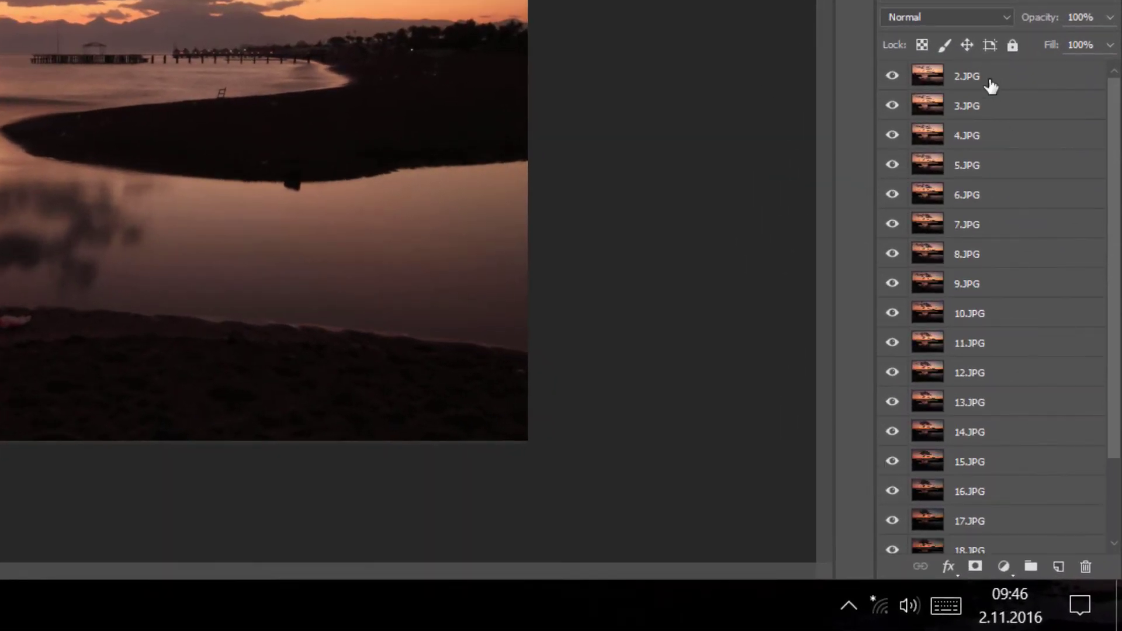
drag(1041, 289, 1064, 485)
drag(1028, 395, 1022, 508)
scroll(1022, 350, up, 2)
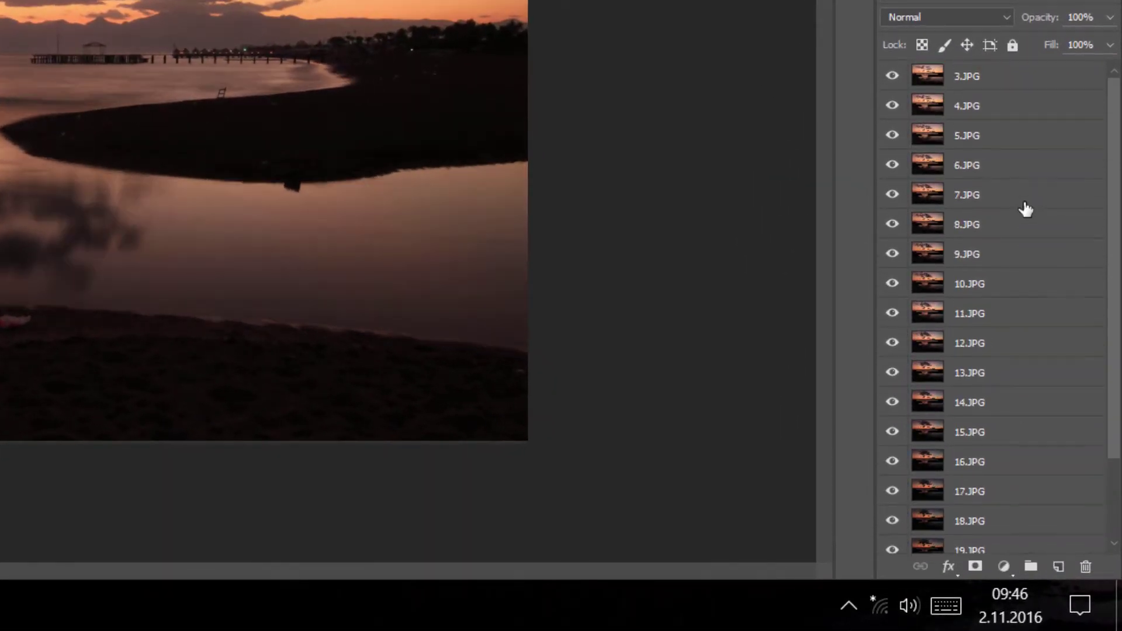
drag(1008, 86, 1050, 486)
scroll(1017, 257, up, 2)
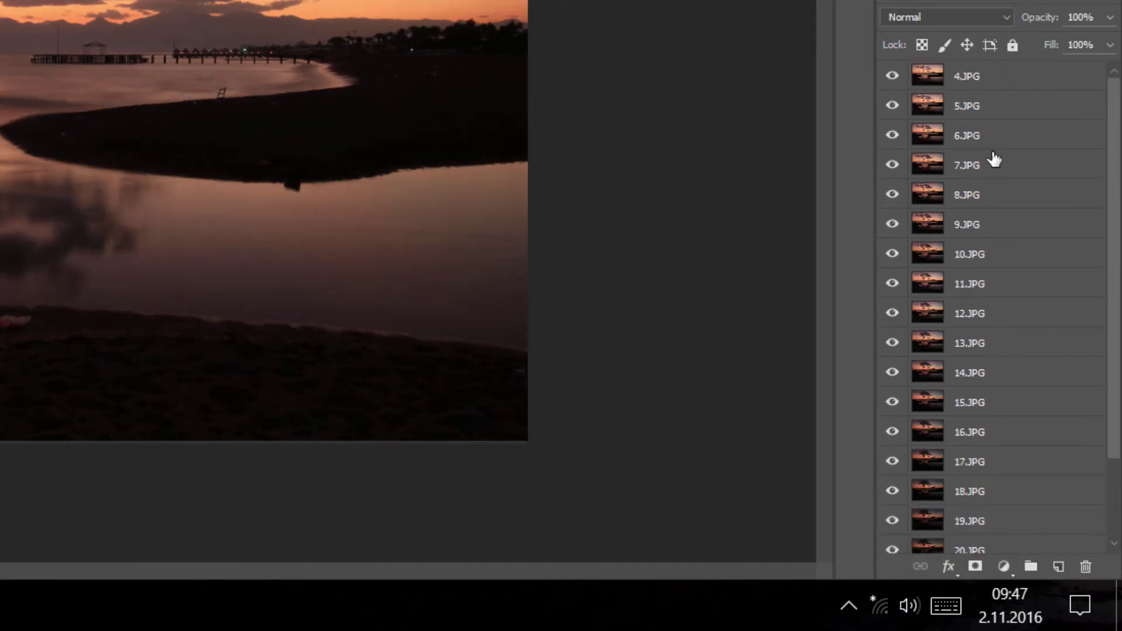
drag(1013, 85, 1034, 459)
scroll(1019, 256, up, 2)
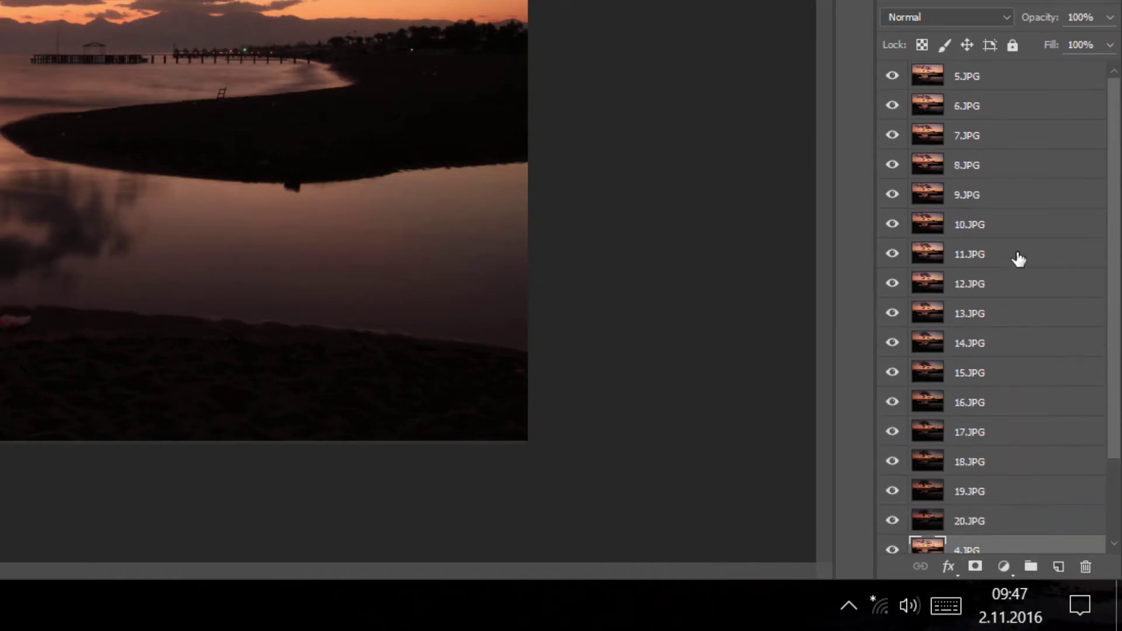
drag(1017, 90, 1046, 527)
Step: Move 6.JPG through 19.JPG down so 20.JPG ends on top, then select 20.JPG
drag(1004, 82, 1011, 493)
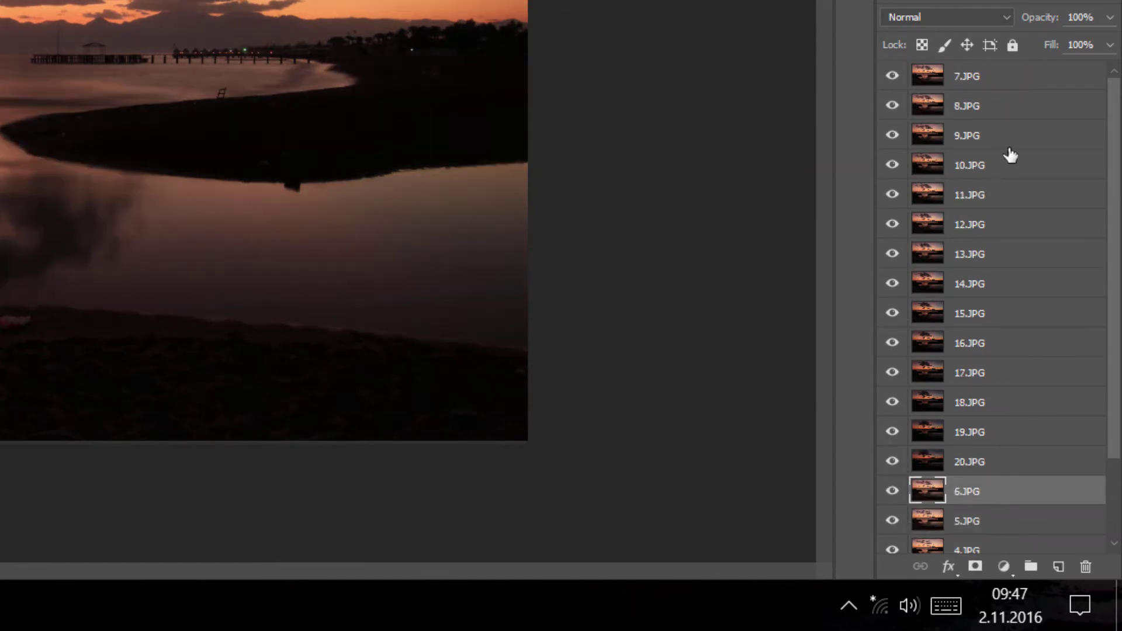
drag(1010, 89, 1028, 465)
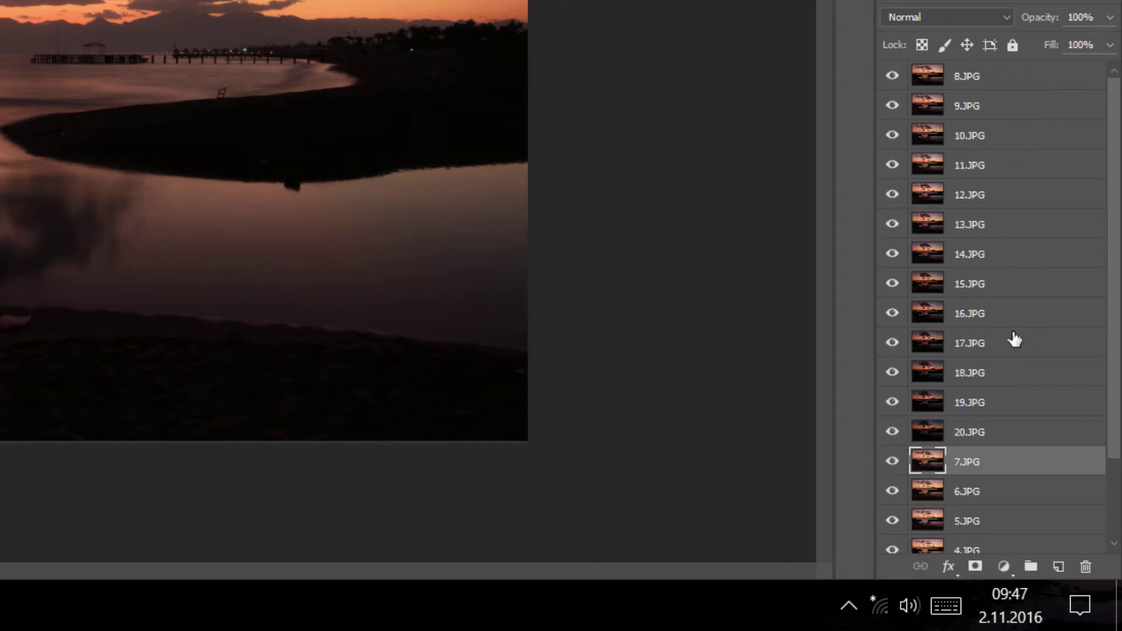
drag(1002, 92, 1051, 435)
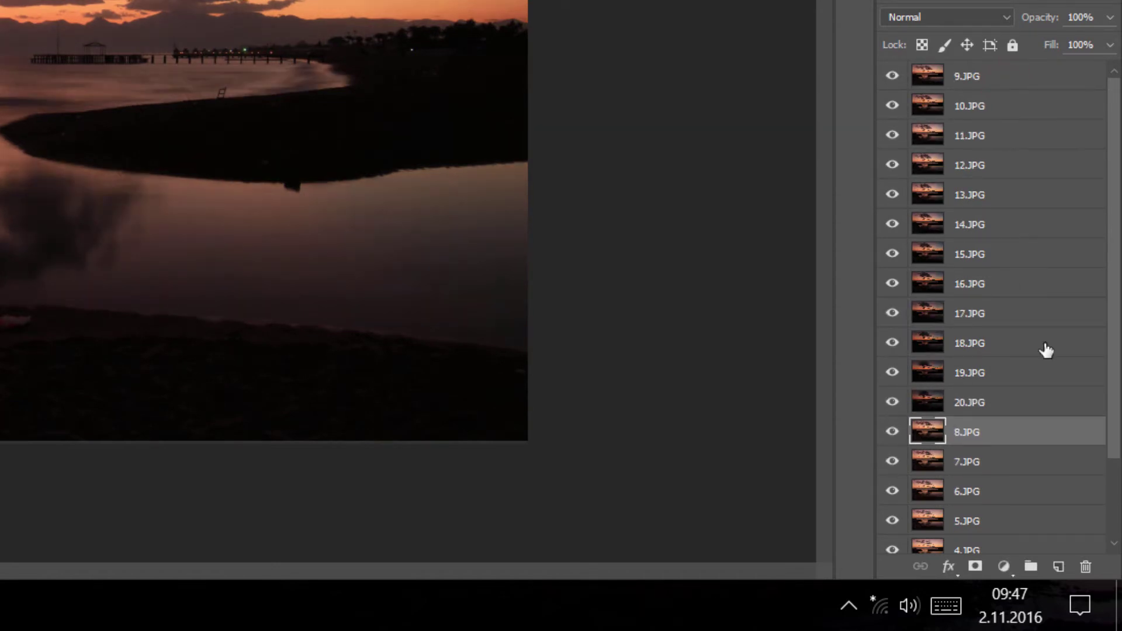
drag(1034, 89, 1061, 409)
drag(1032, 73, 1030, 284)
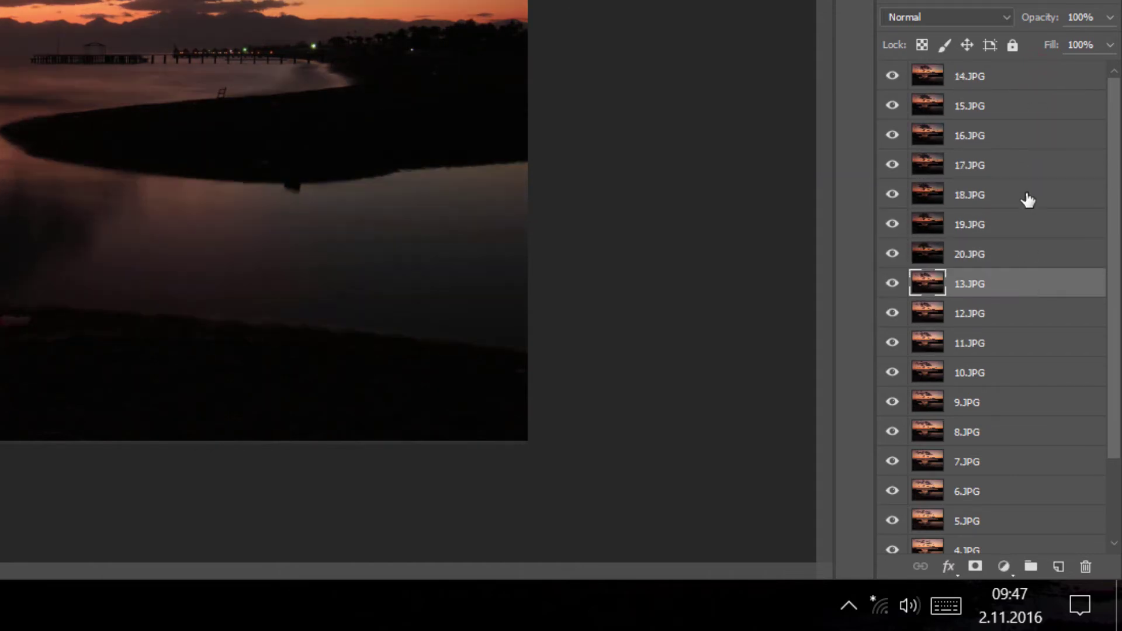
drag(1035, 85, 1033, 268)
drag(1038, 77, 1014, 197)
drag(1004, 76, 1019, 142)
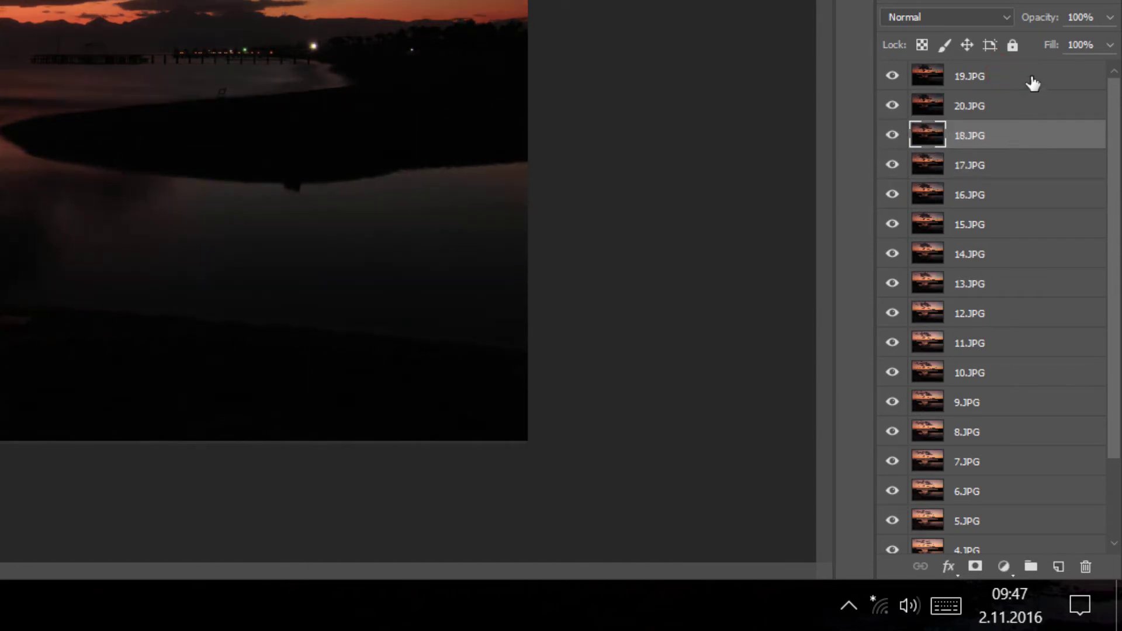
drag(1033, 83, 1027, 111)
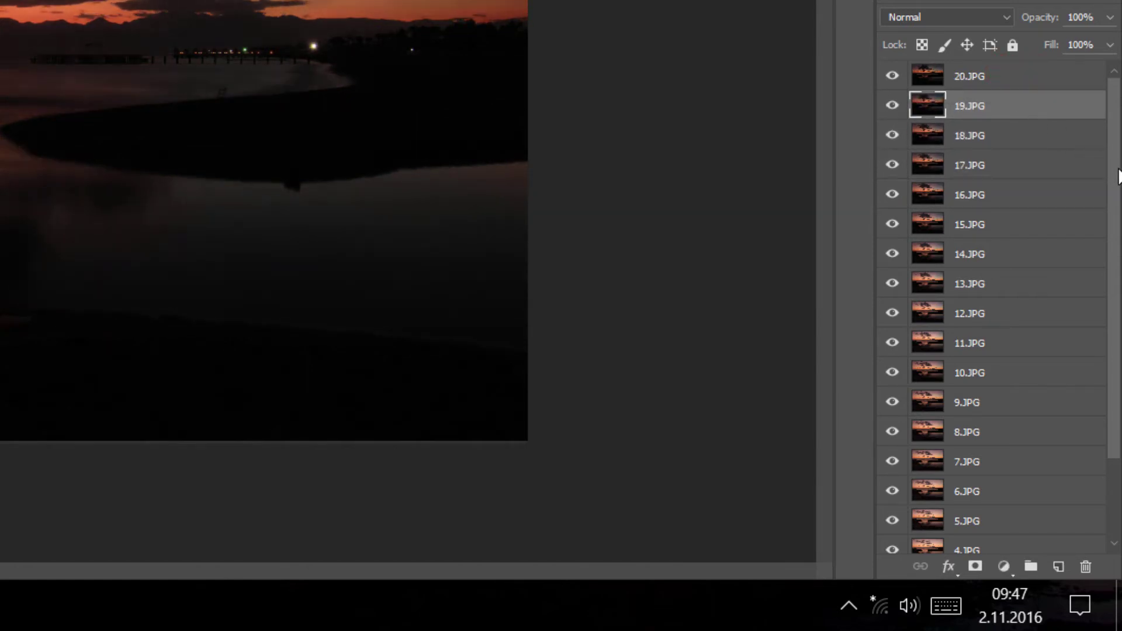
scroll(1116, 180, down, 2)
scroll(1103, 205, up, 2)
click(962, 76)
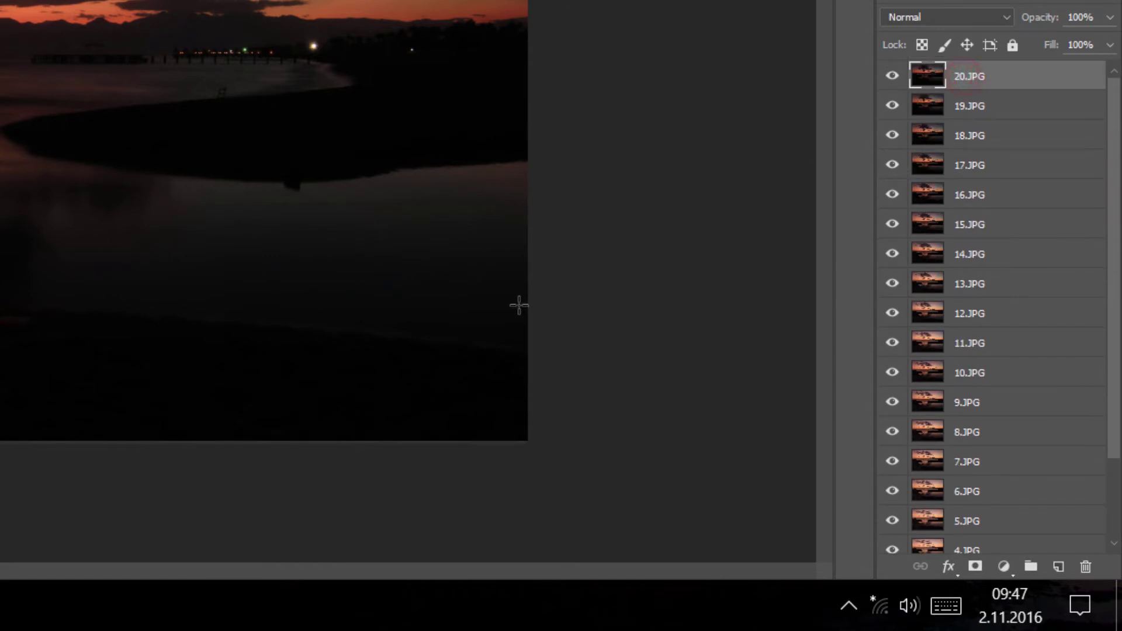
Step: Scroll to the bottom of the Layers panel and select the 1.JPG layer
drag(1118, 121, 1118, 197)
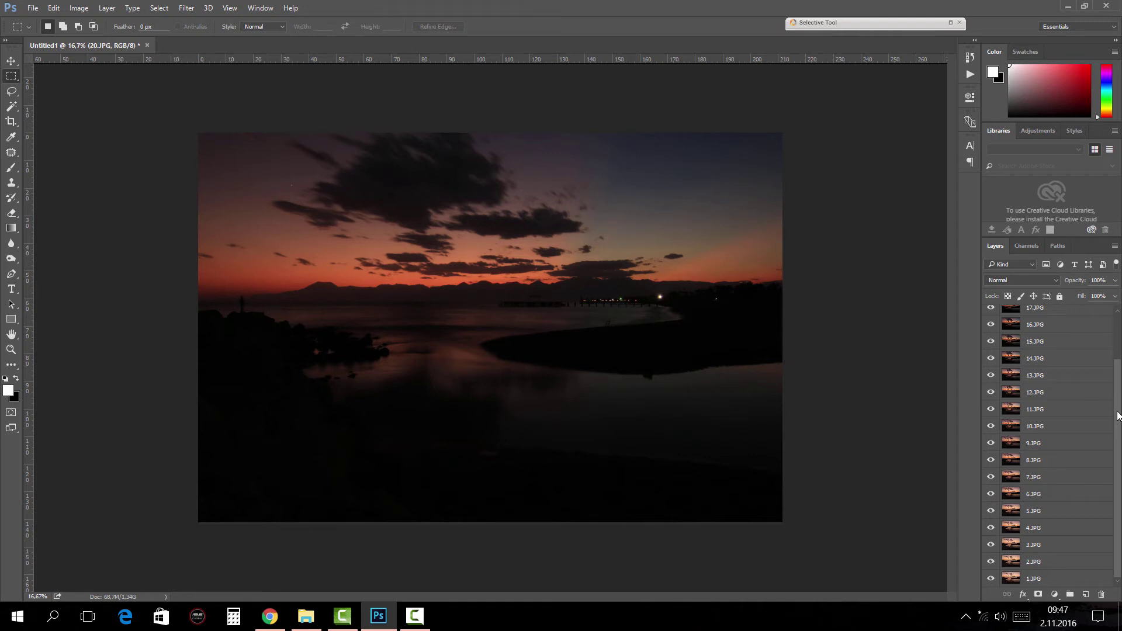
click(1055, 578)
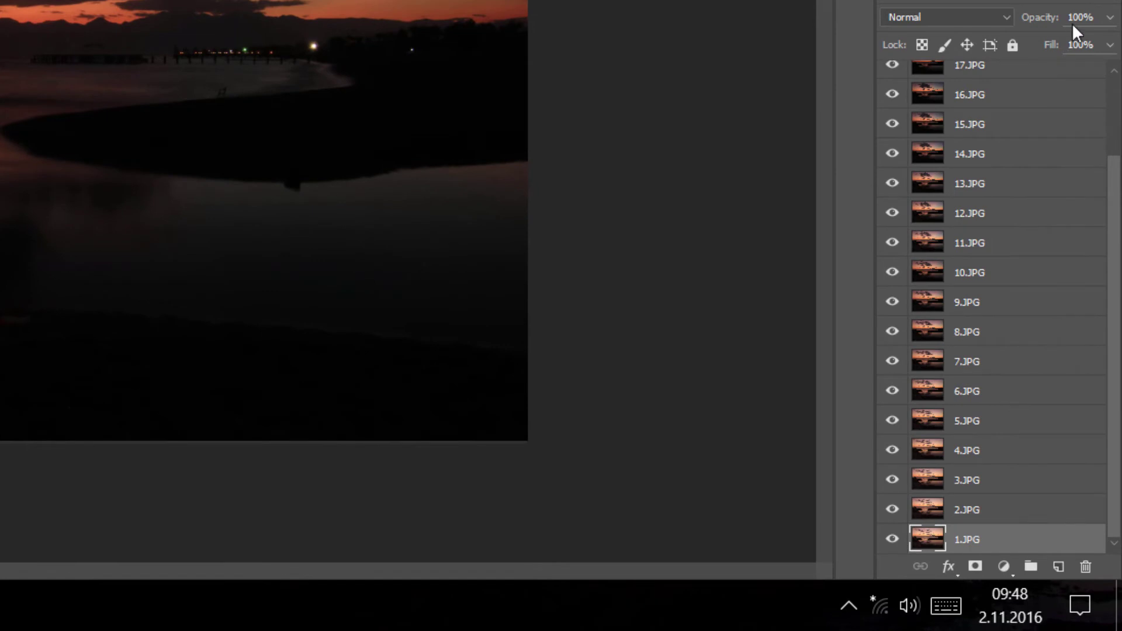
Step: Set 2.JPG and 3.JPG to 95% opacity, 4.JPG to 85% and 5.JPG to 80%
click(983, 509)
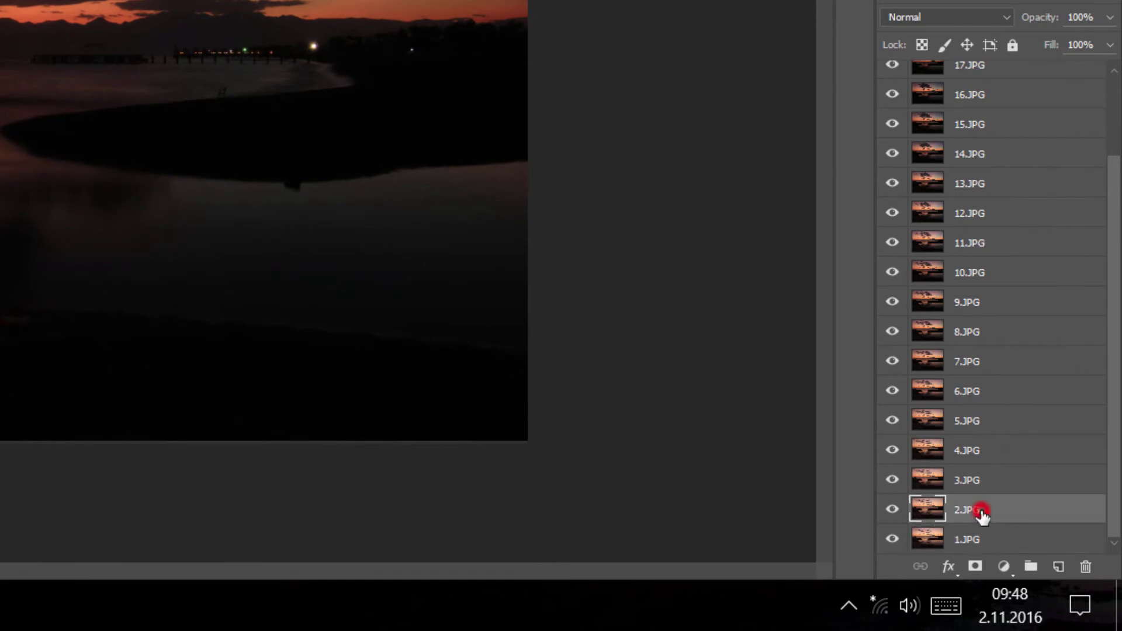
click(1095, 16)
text(95)
click(990, 484)
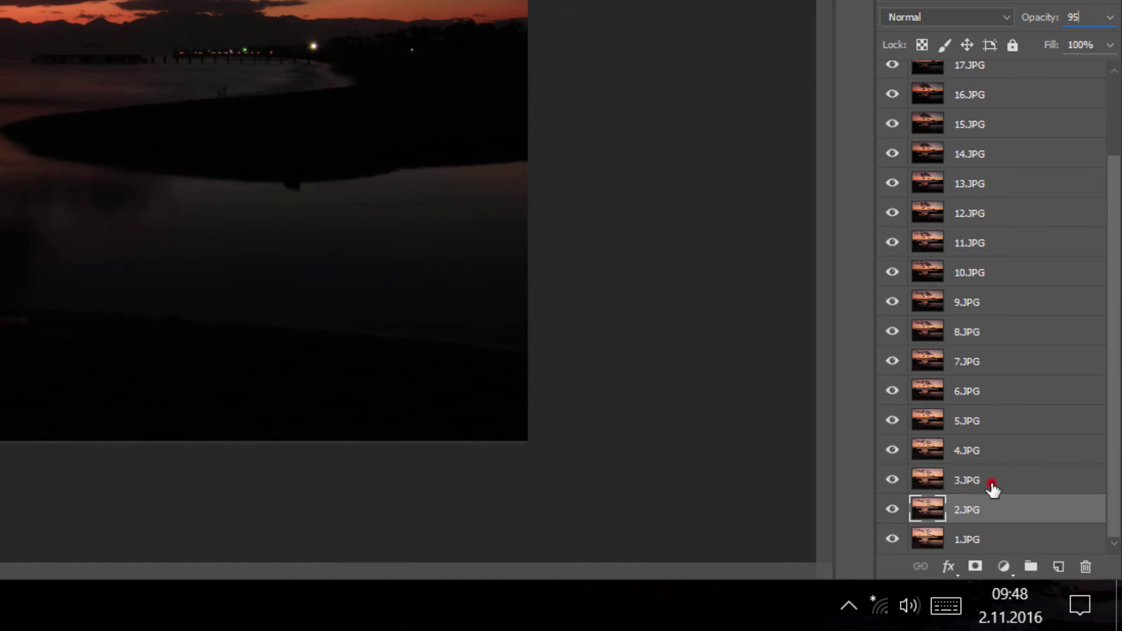
click(1087, 19)
text(9)
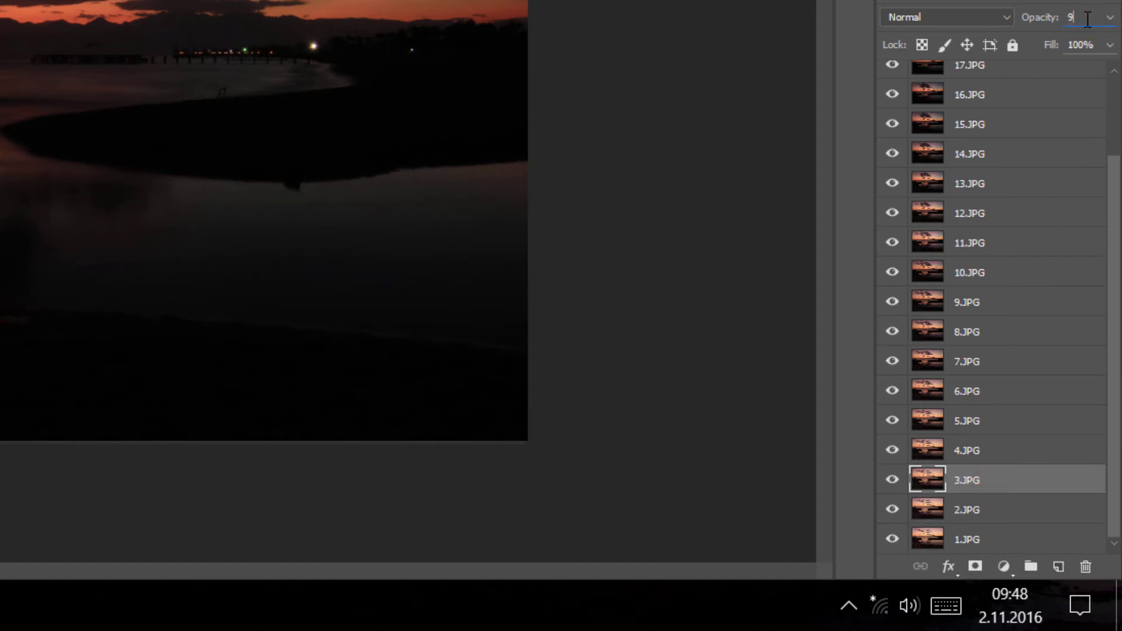
text(5)
click(992, 450)
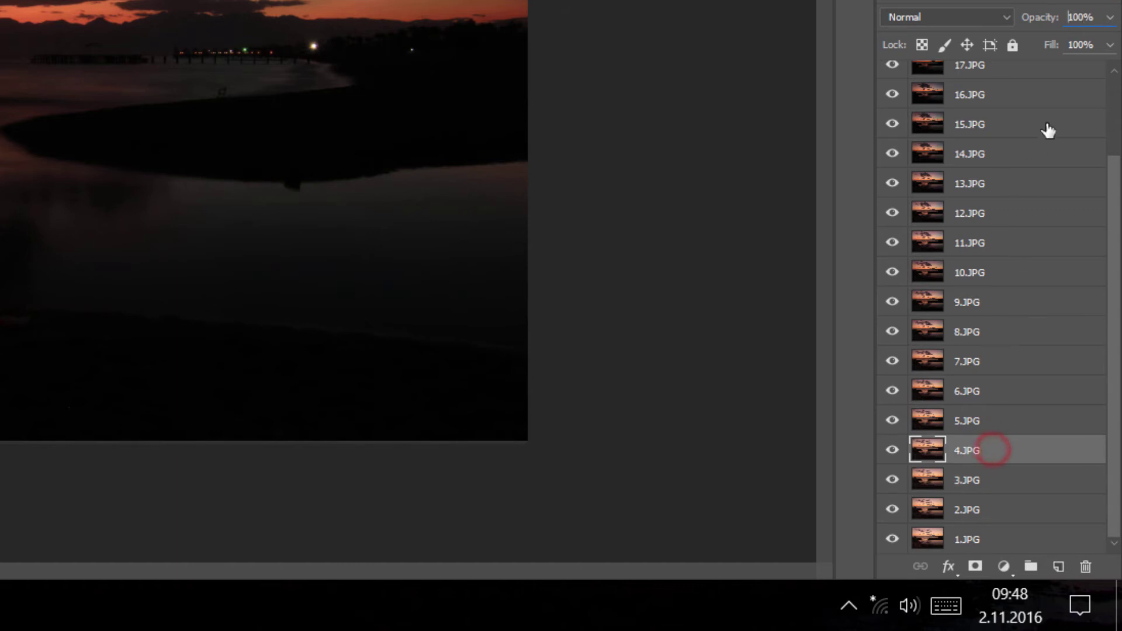
click(1081, 14)
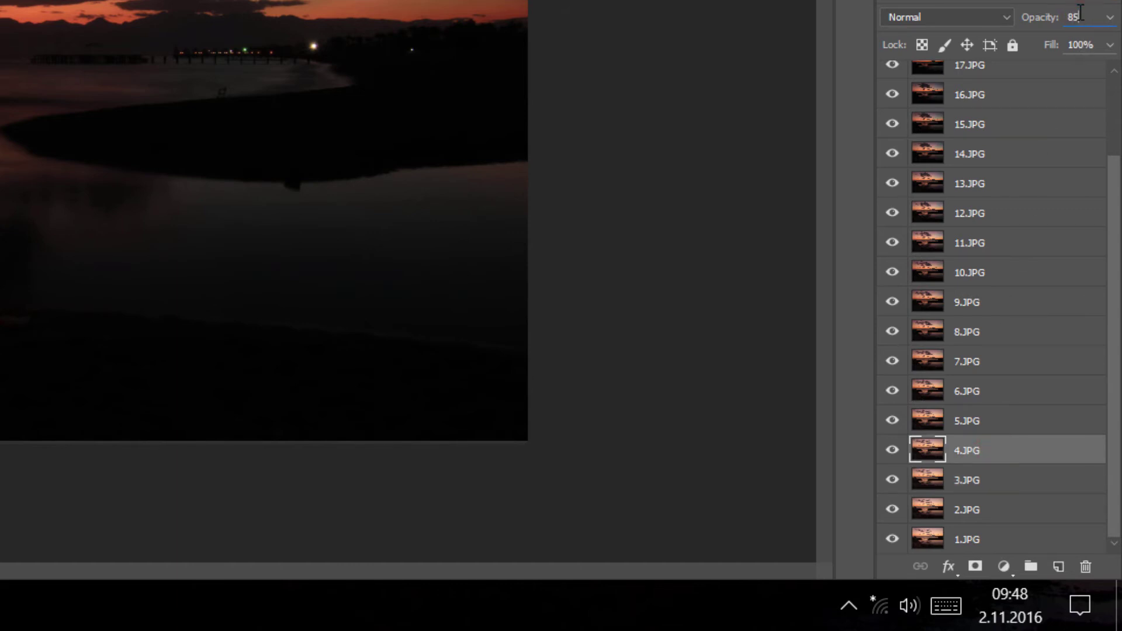
click(995, 422)
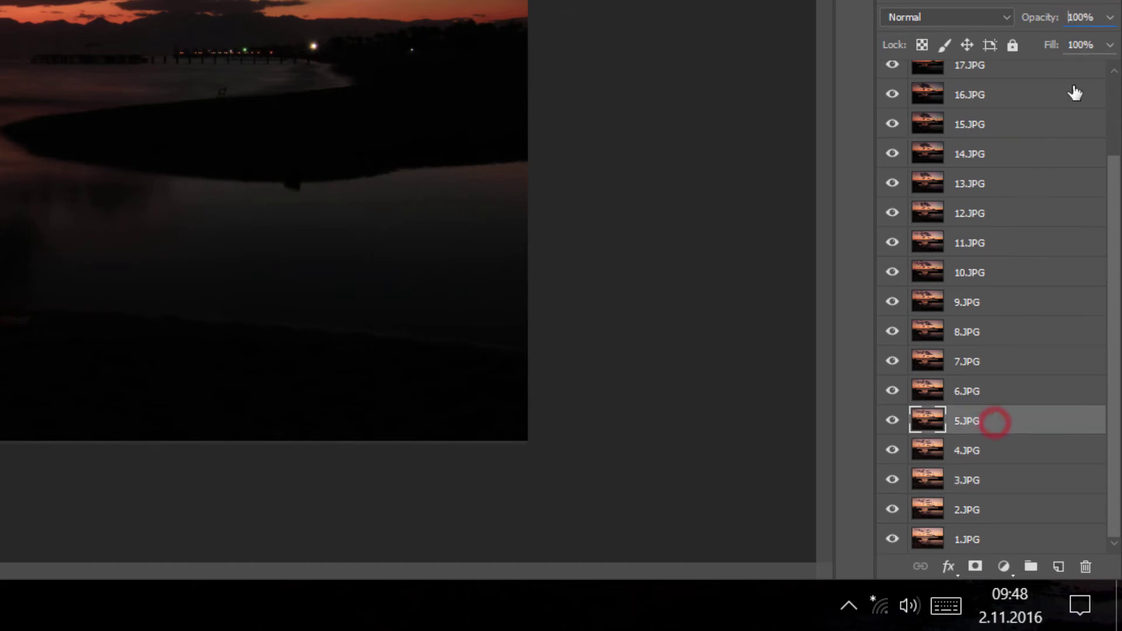
click(1079, 17)
text(80)
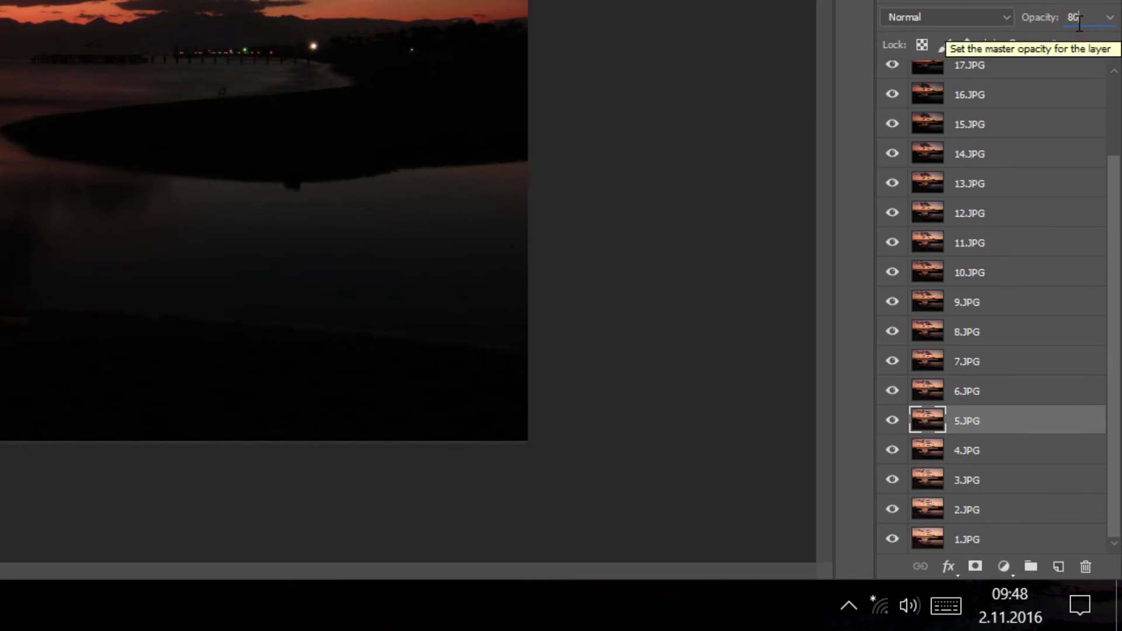
Step: Lower 6.JPG to 75%, 7.JPG to 70% and 8.JPG to 65% opacity
click(992, 389)
click(1080, 16)
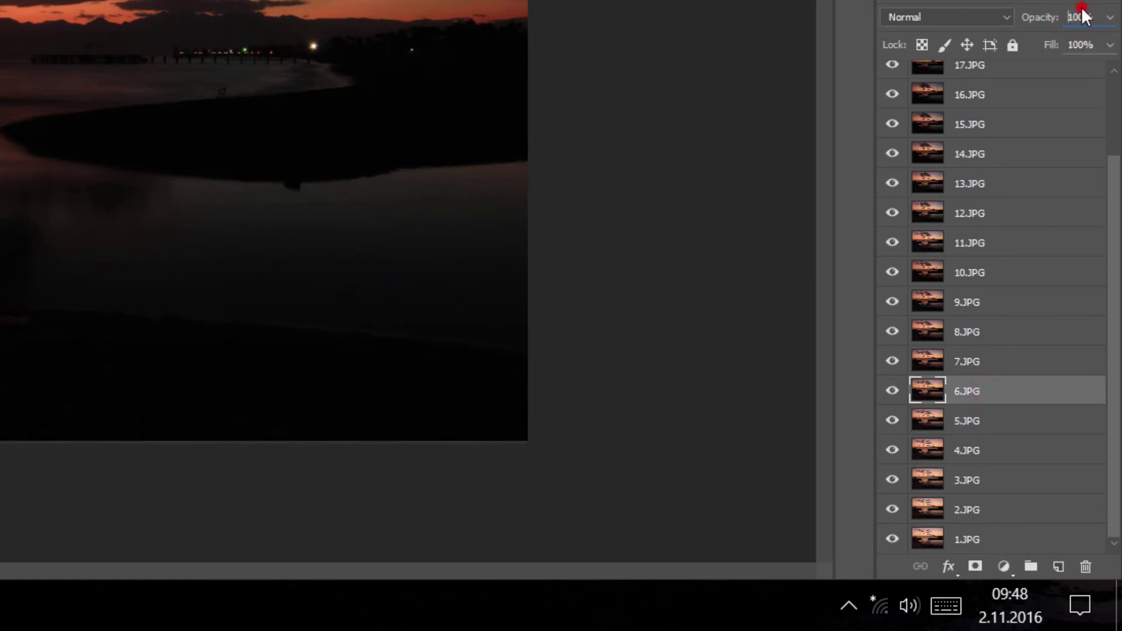
text(75)
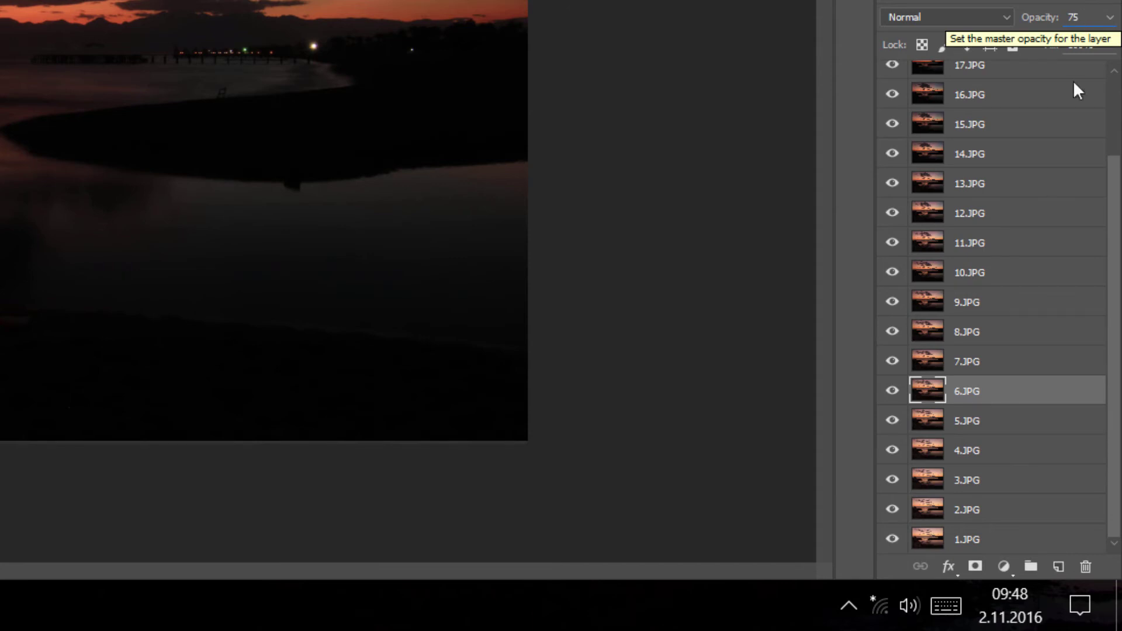
click(992, 363)
click(1080, 17)
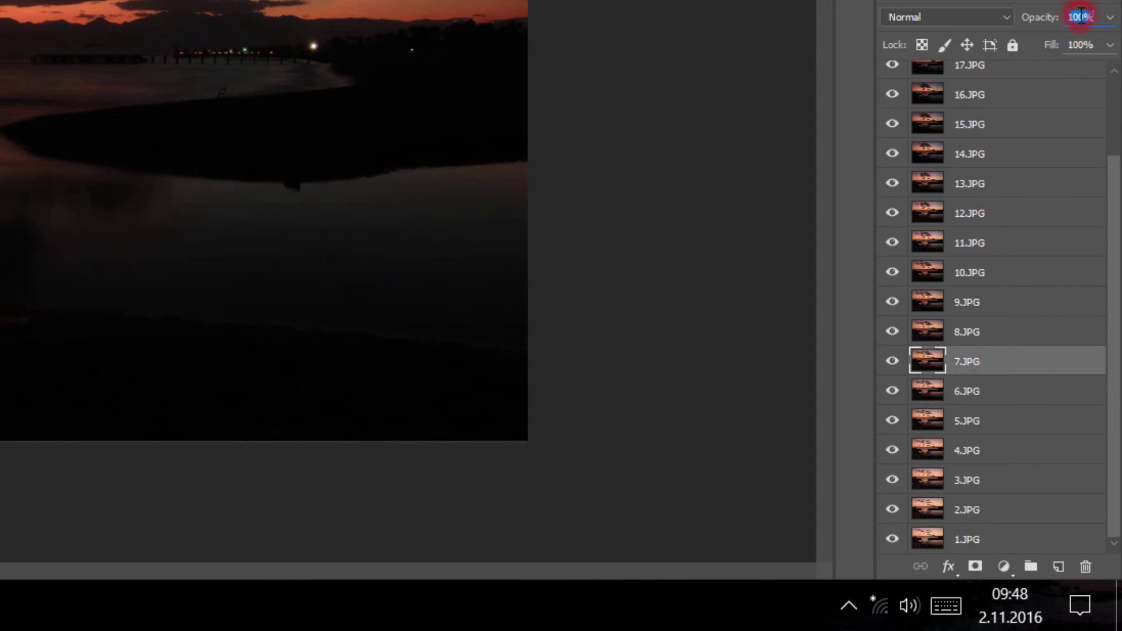
text(70)
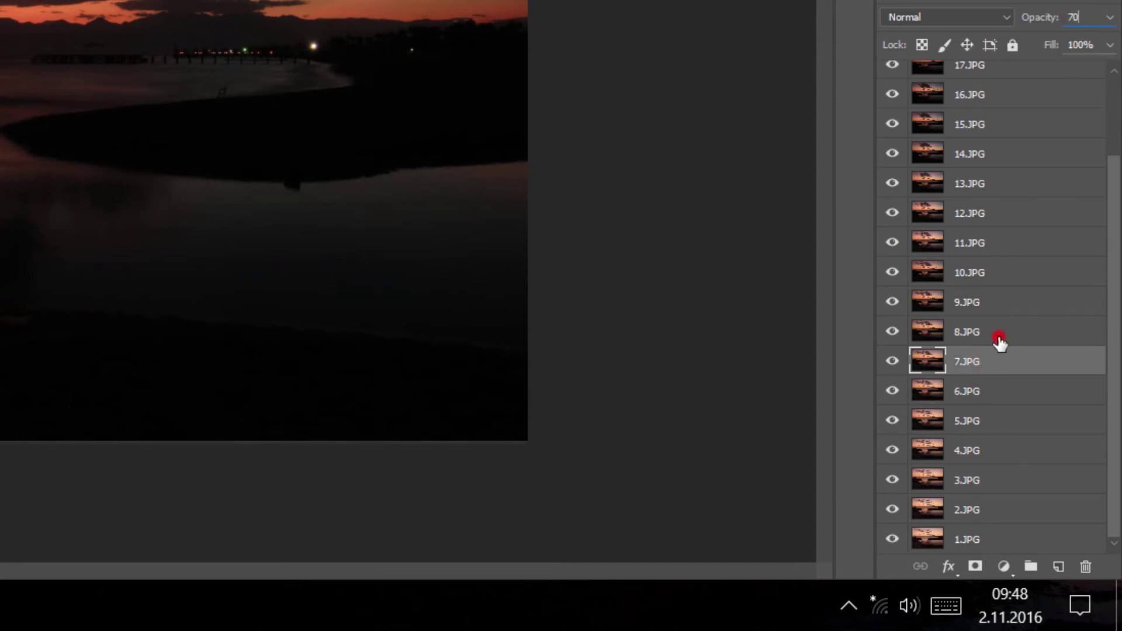
click(997, 338)
click(1082, 16)
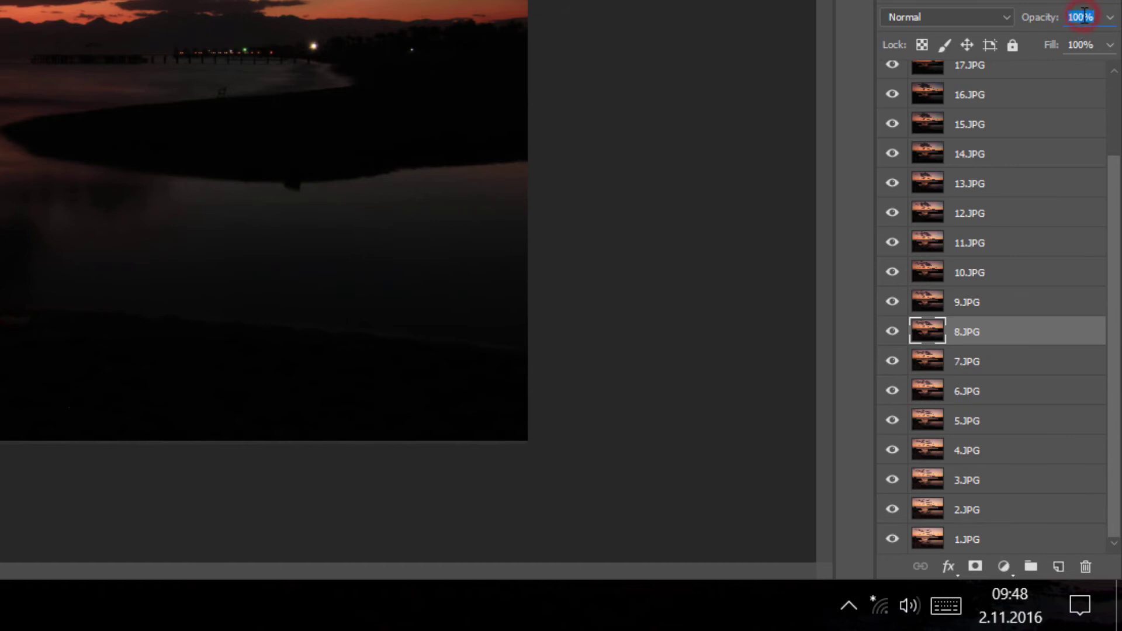
text(65)
Step: Fade 9.JPG to 60% and 10.JPG to 55%, then edit 11.JPG's opacity
click(1028, 302)
click(1083, 18)
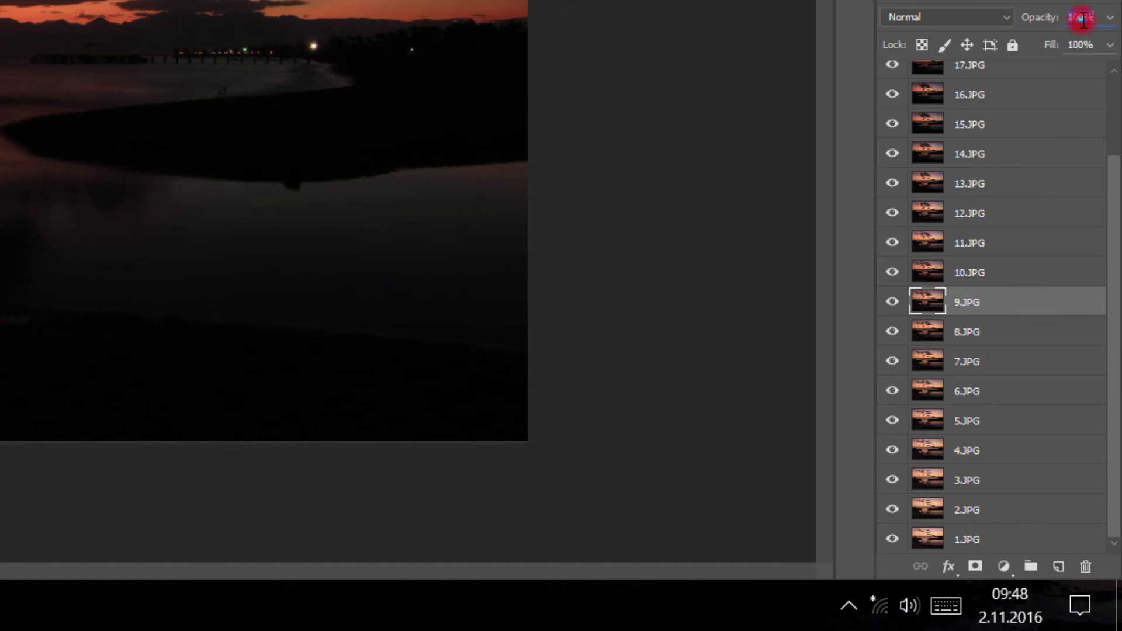
text(60)
click(992, 273)
click(1082, 17)
text(55)
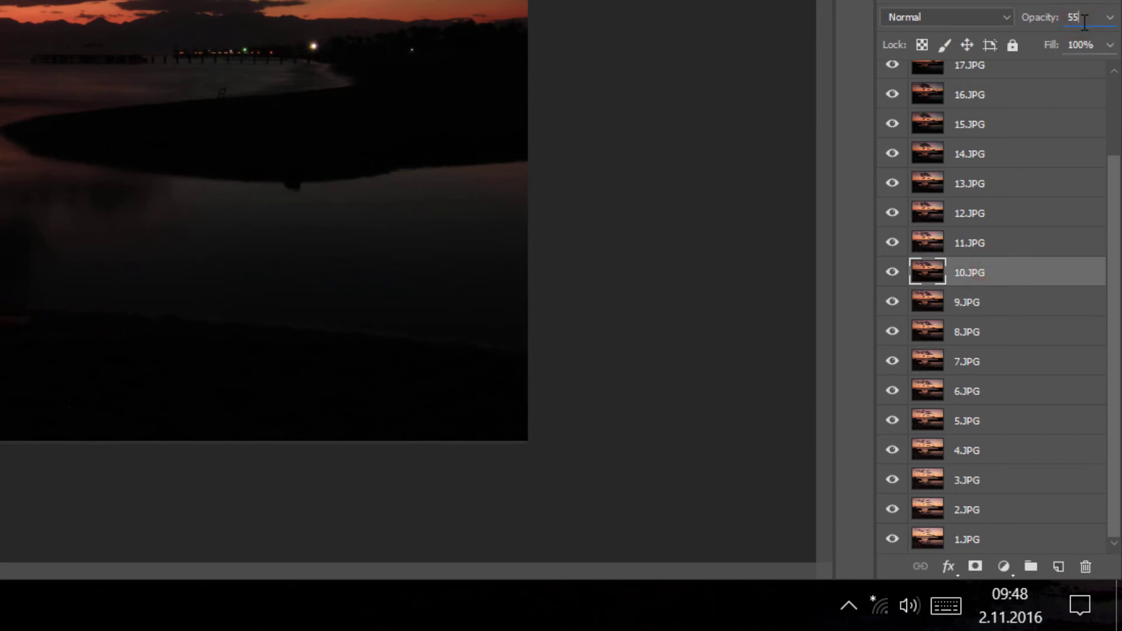
click(1027, 246)
click(1085, 17)
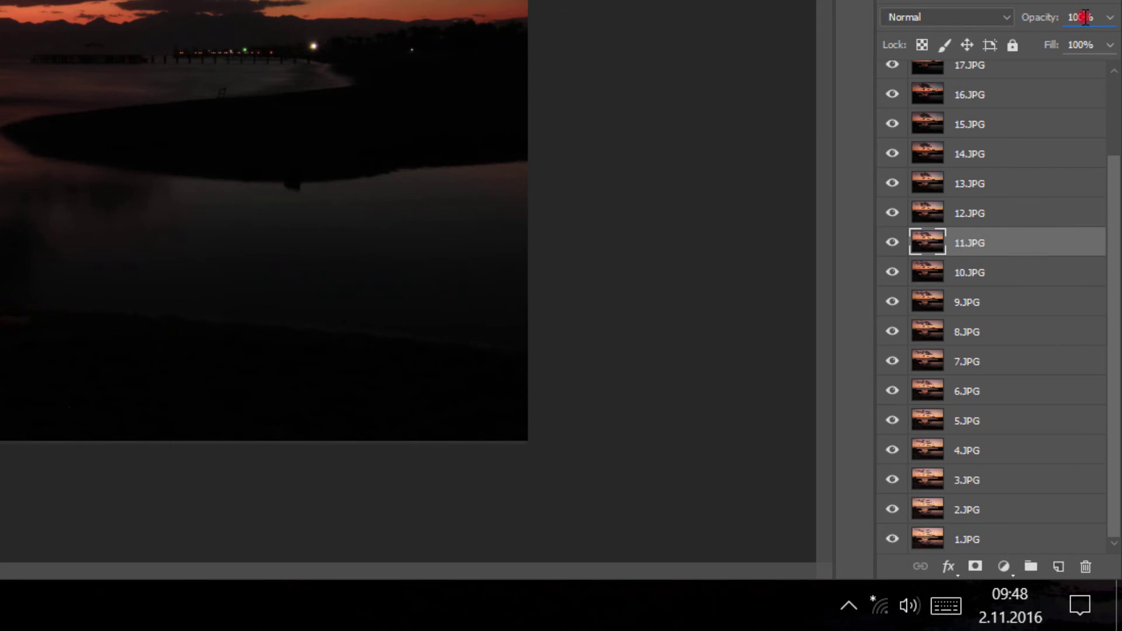
Step: Finish 11.JPG at 50%, then set 12.JPG to 45%, 13.JPG to 40% and 14.JPG to 35%
text(50)
click(1013, 214)
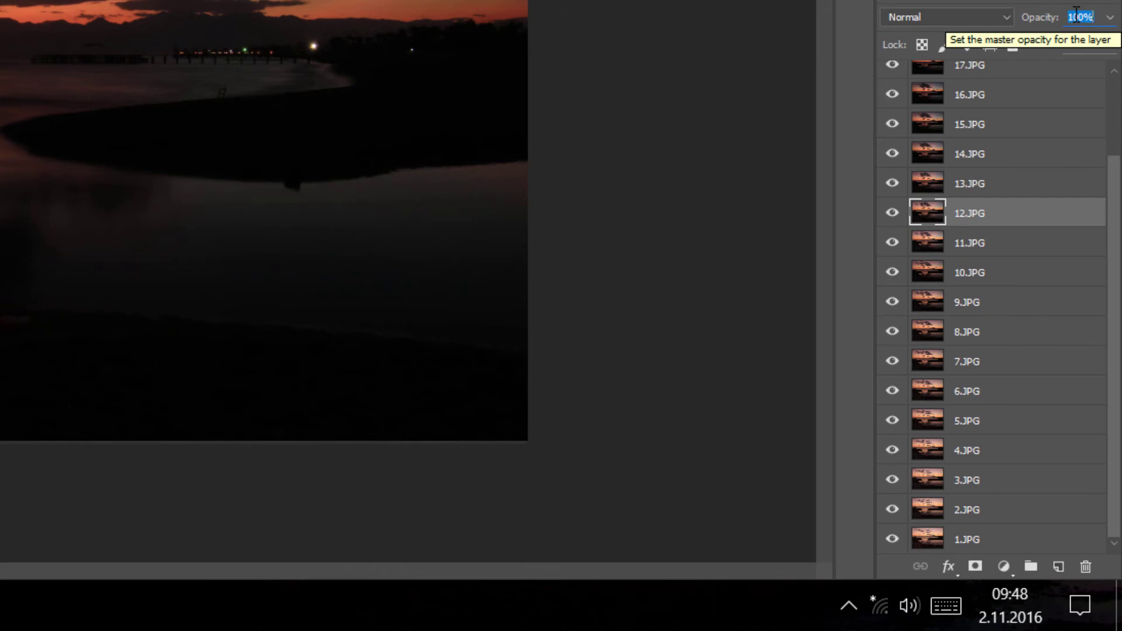
text(4)
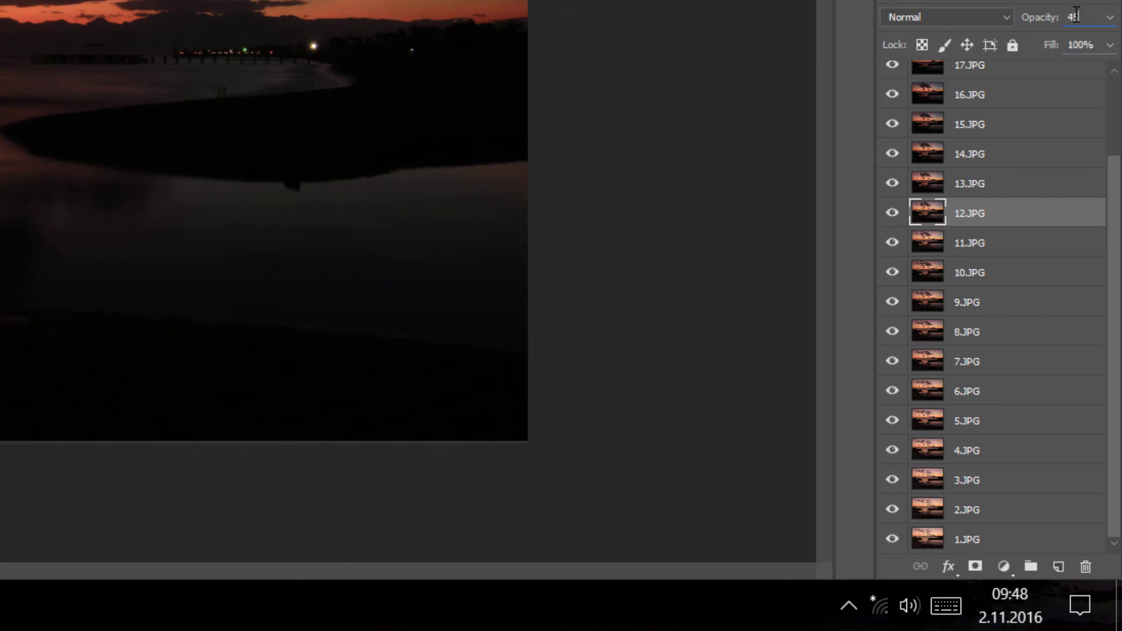
text(5)
click(1049, 240)
click(1034, 218)
click(1022, 192)
click(1080, 17)
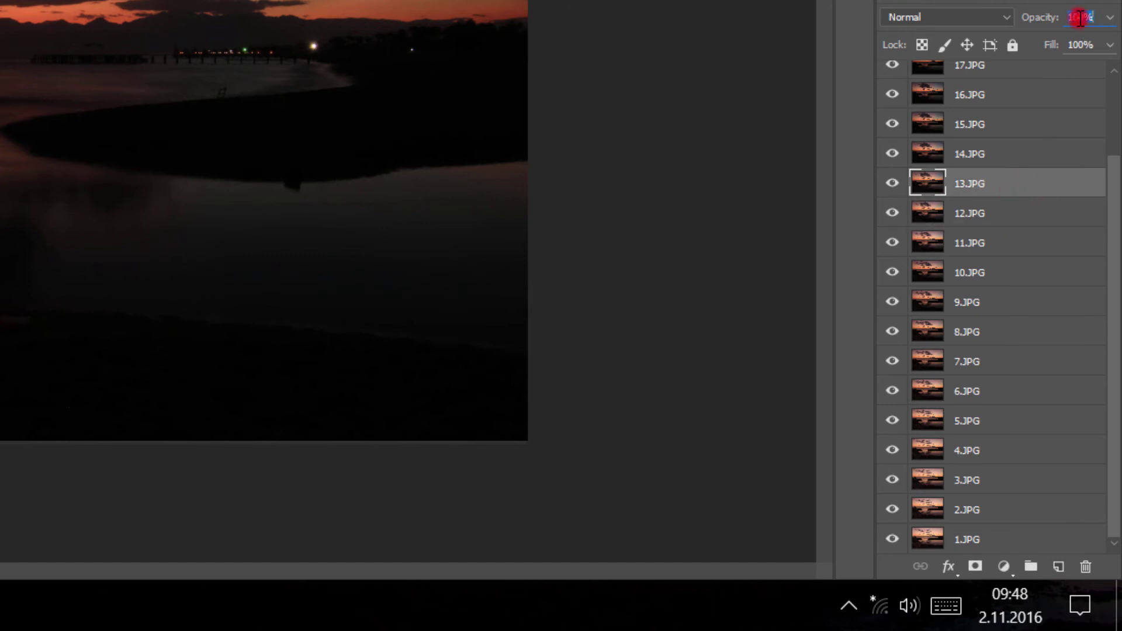
text(40)
click(972, 153)
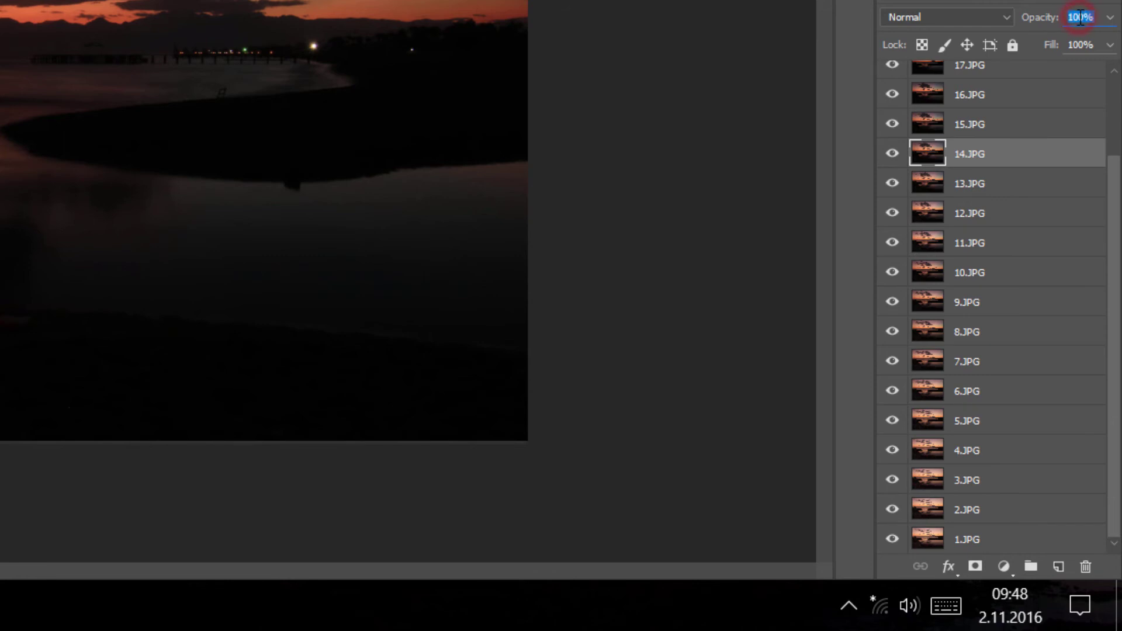
text(35)
click(1005, 123)
Step: Fade 15.JPG to 30%, 16.JPG to 25%, 17.JPG to 20% and 18.JPG to 15%, then edit 19.JPG
scroll(1042, 144, up, 2)
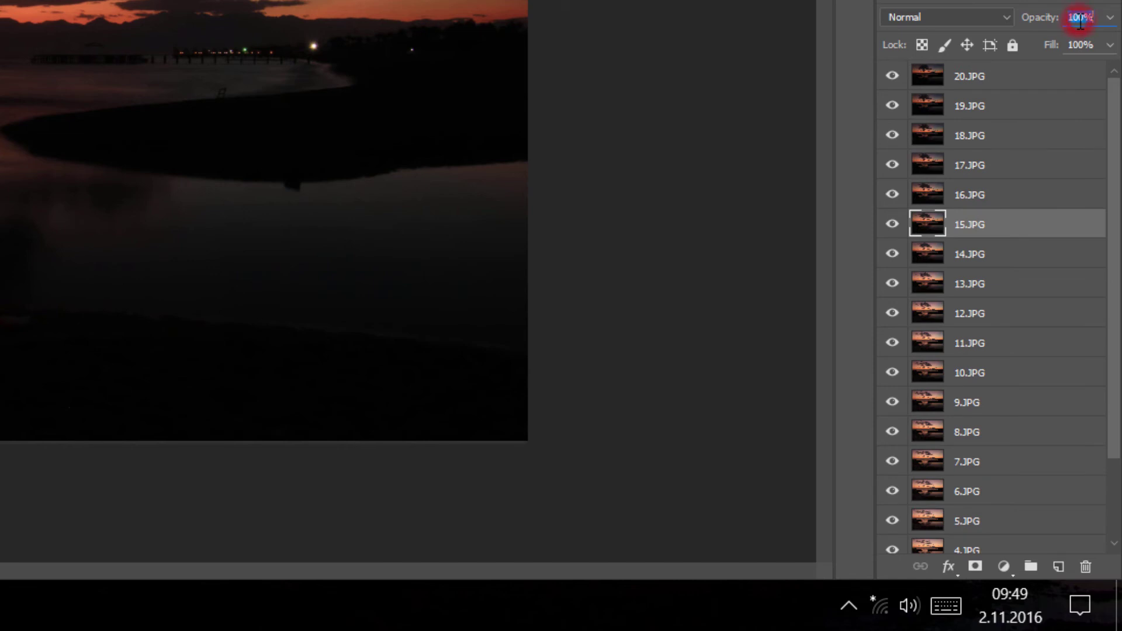
text(30)
click(1025, 193)
click(1080, 17)
text(25)
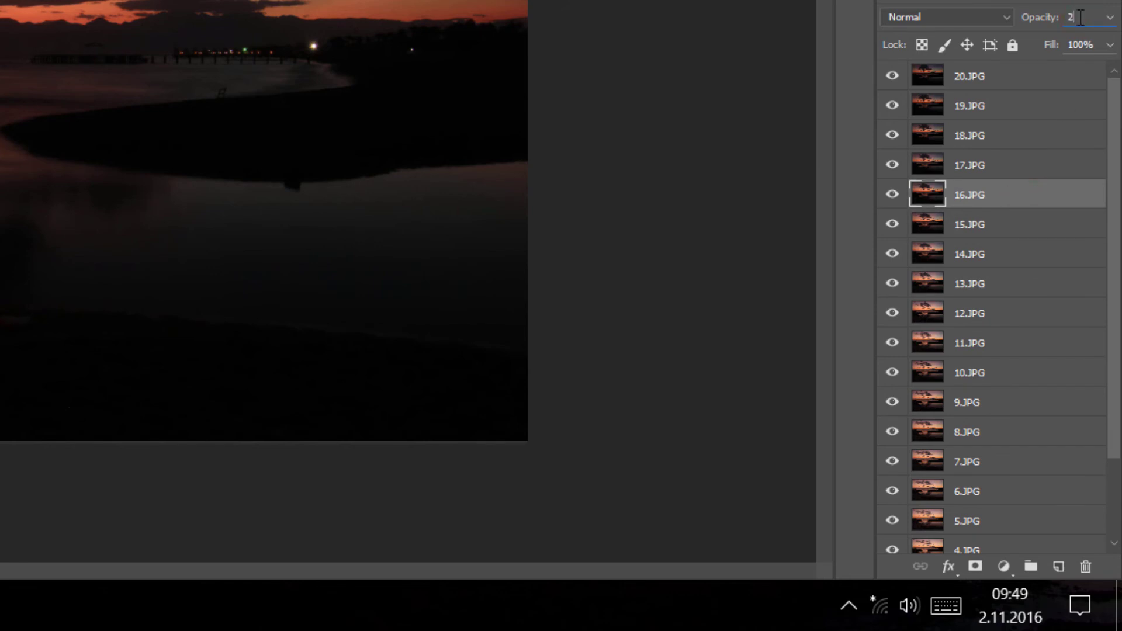
click(1019, 160)
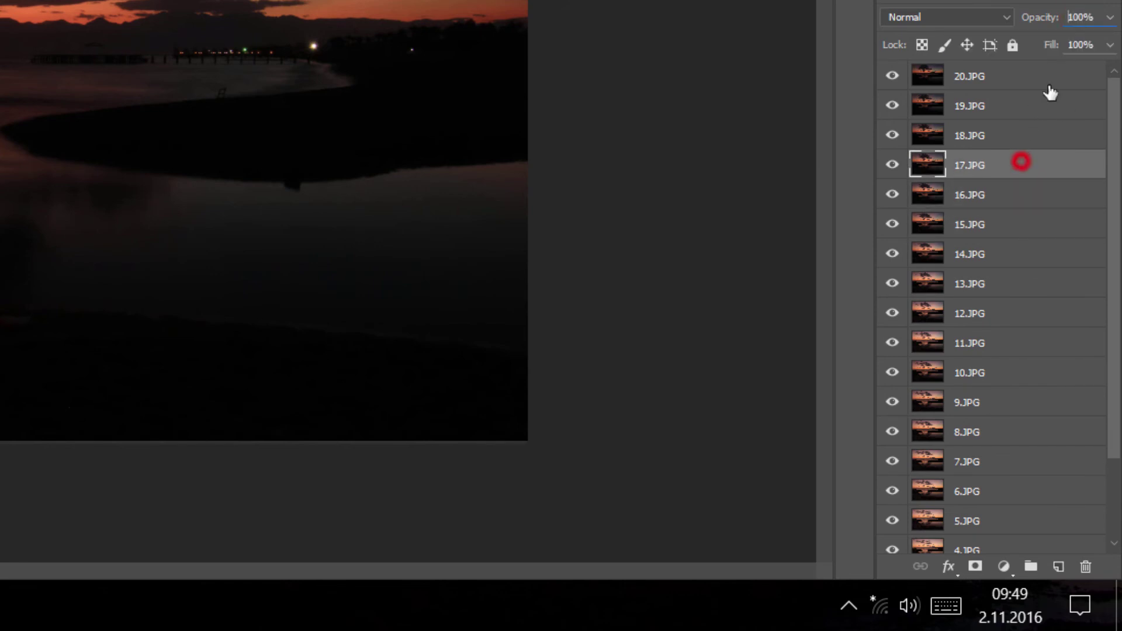
click(1079, 17)
text(20)
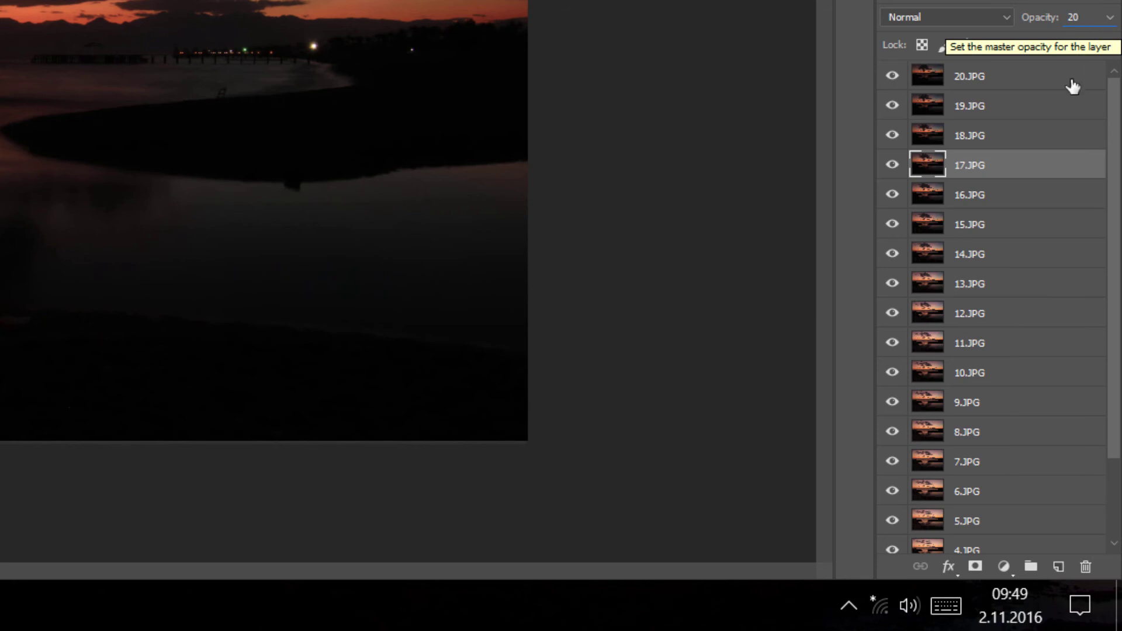
click(1036, 127)
click(1080, 17)
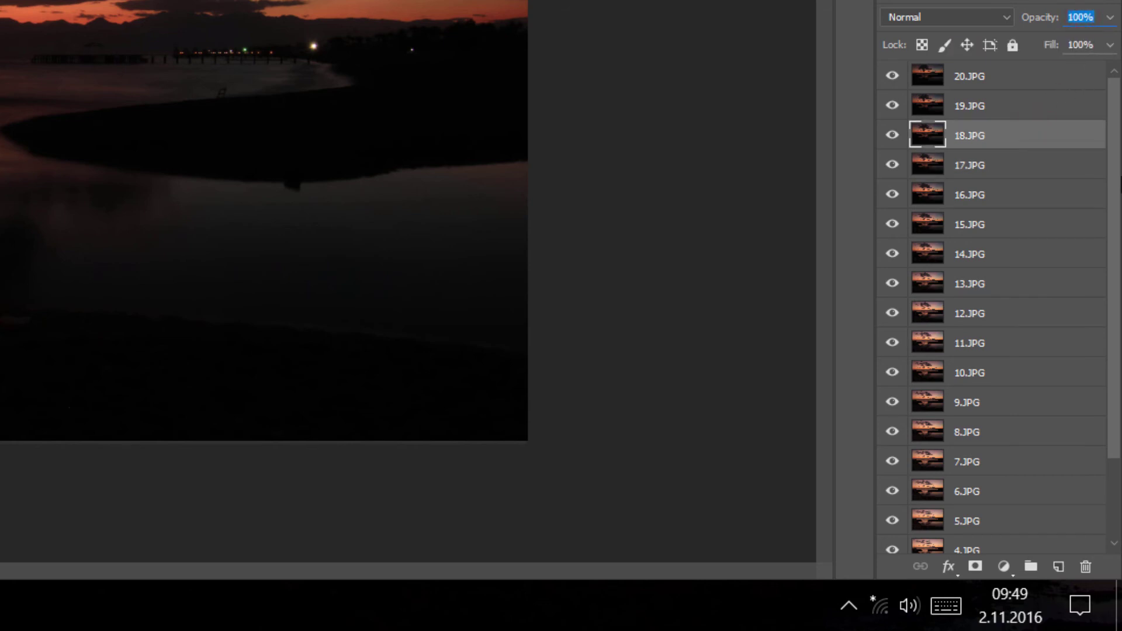
text(15)
click(1020, 105)
click(1077, 17)
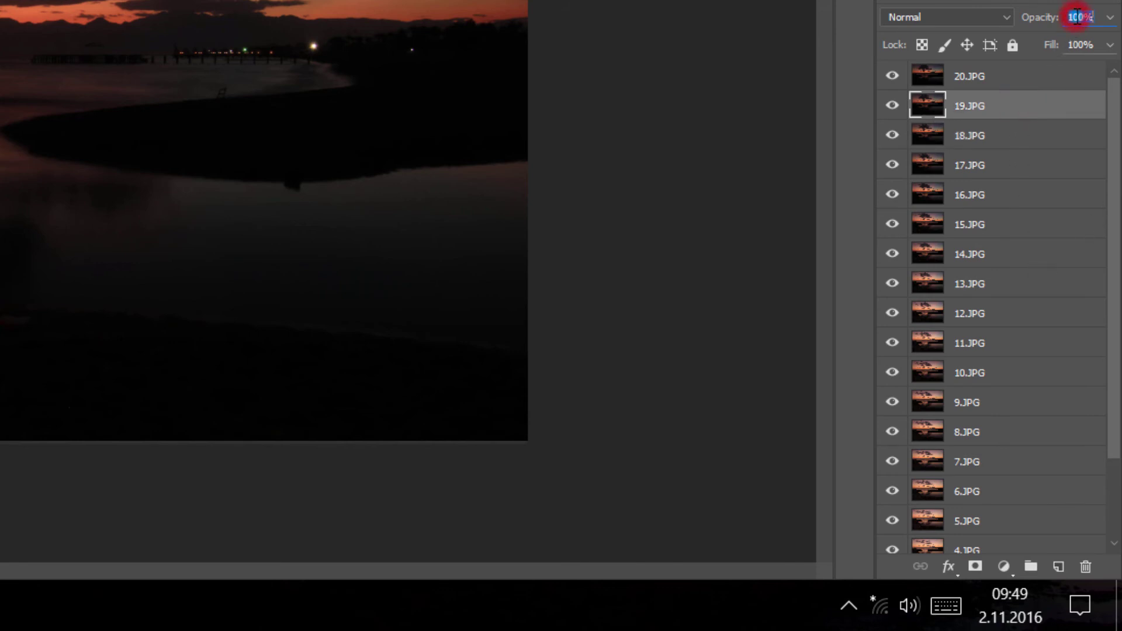
Step: Finish 19.JPG at 10% and set the top layer 20.JPG to 5% opacity
text(10)
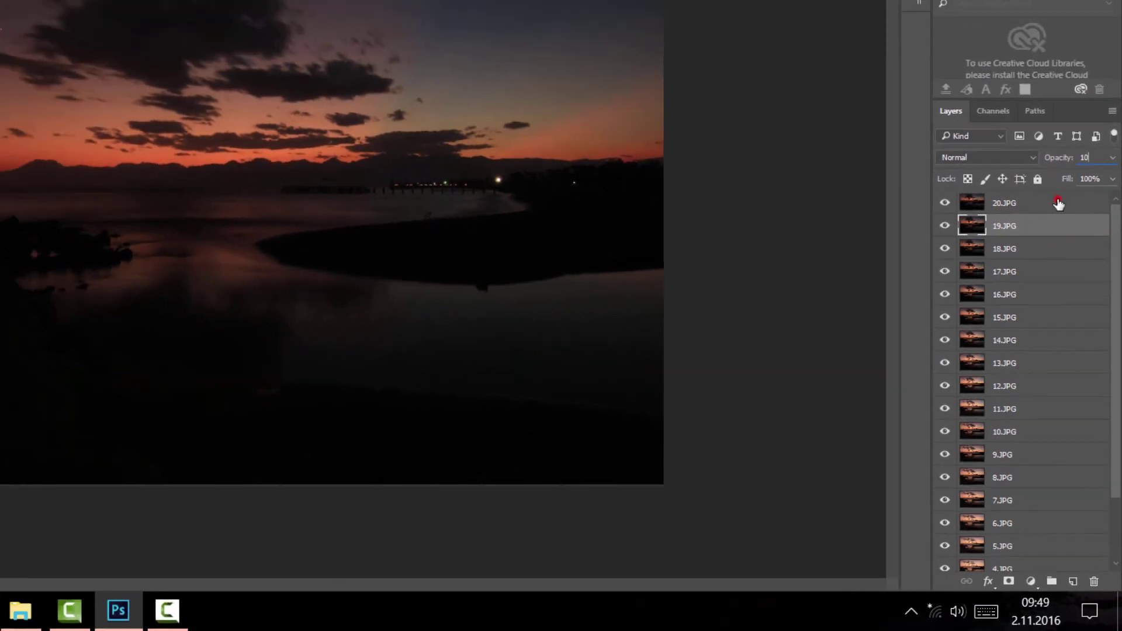
click(1045, 79)
click(1075, 25)
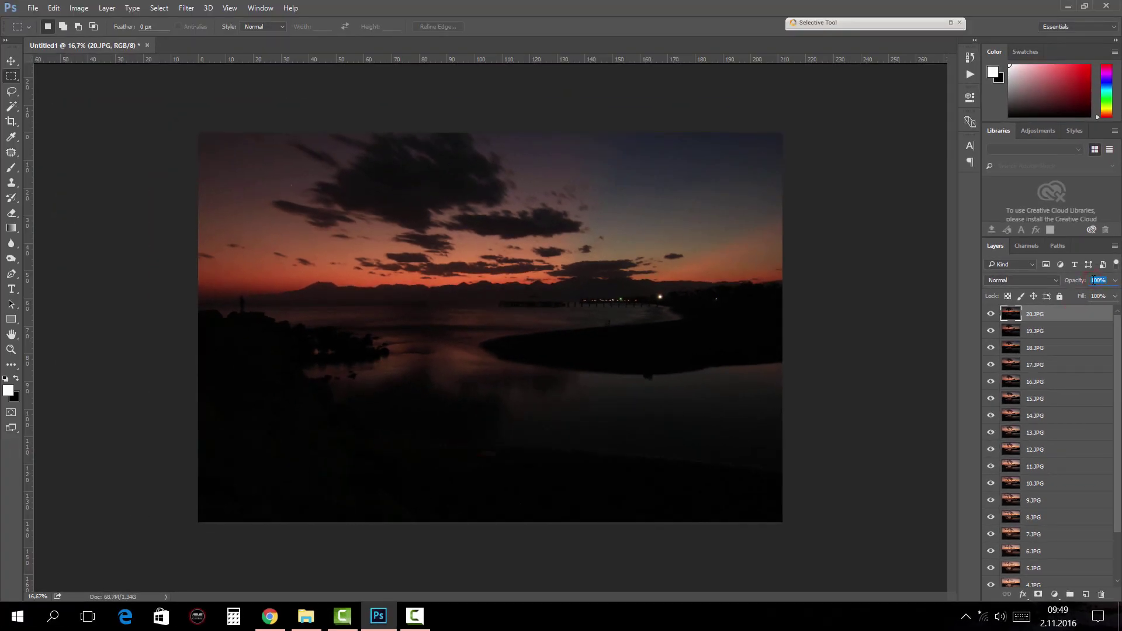
text(5)
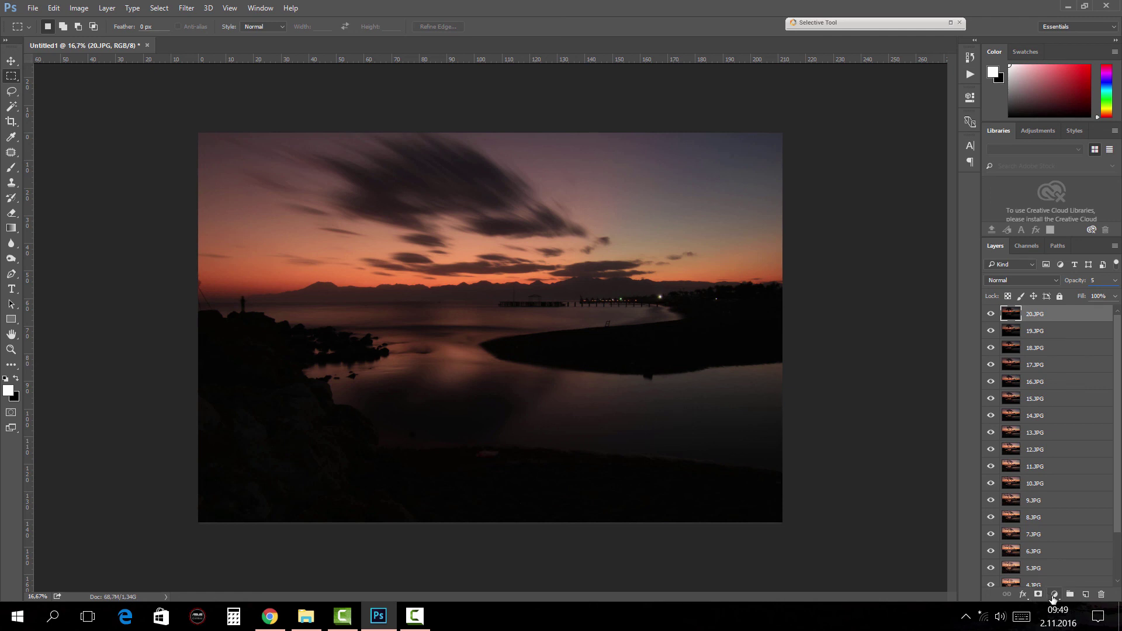
click(1054, 595)
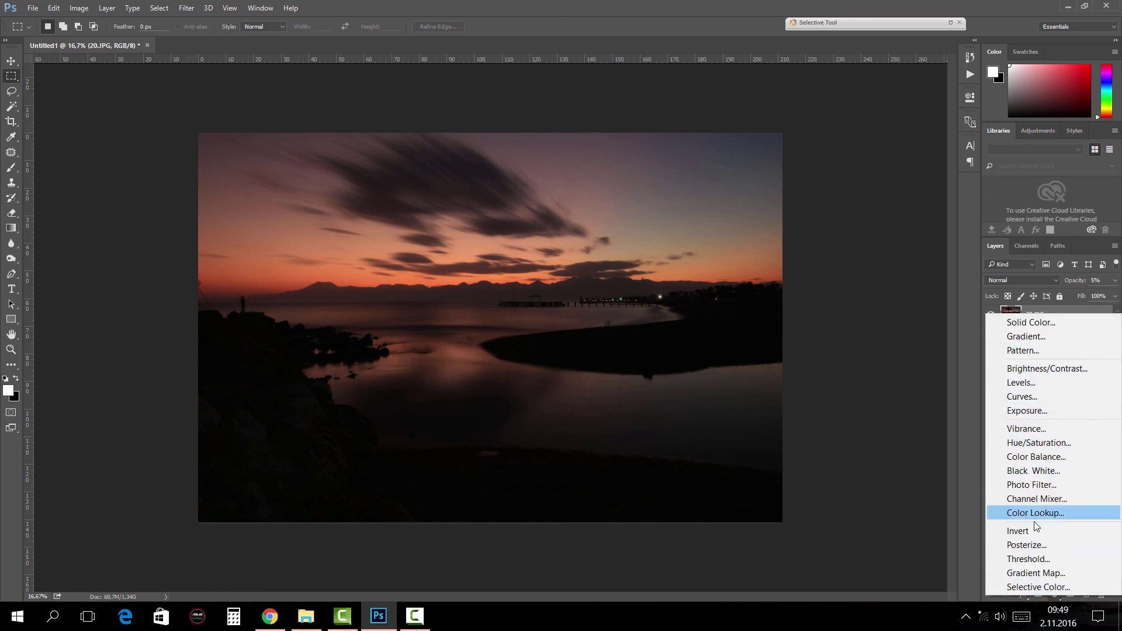
click(857, 289)
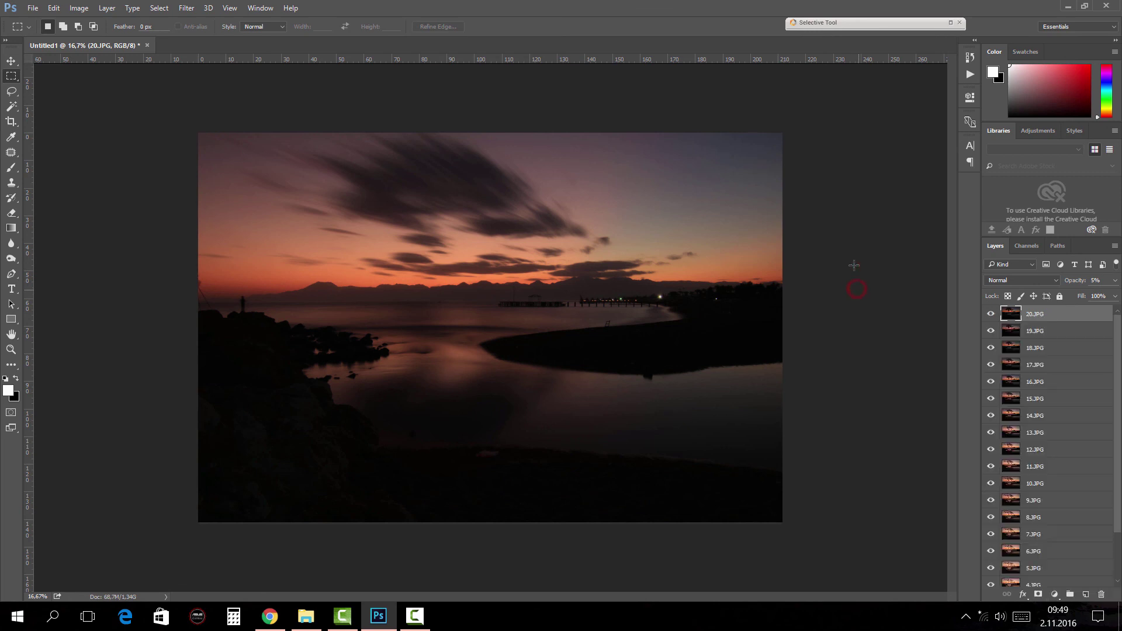